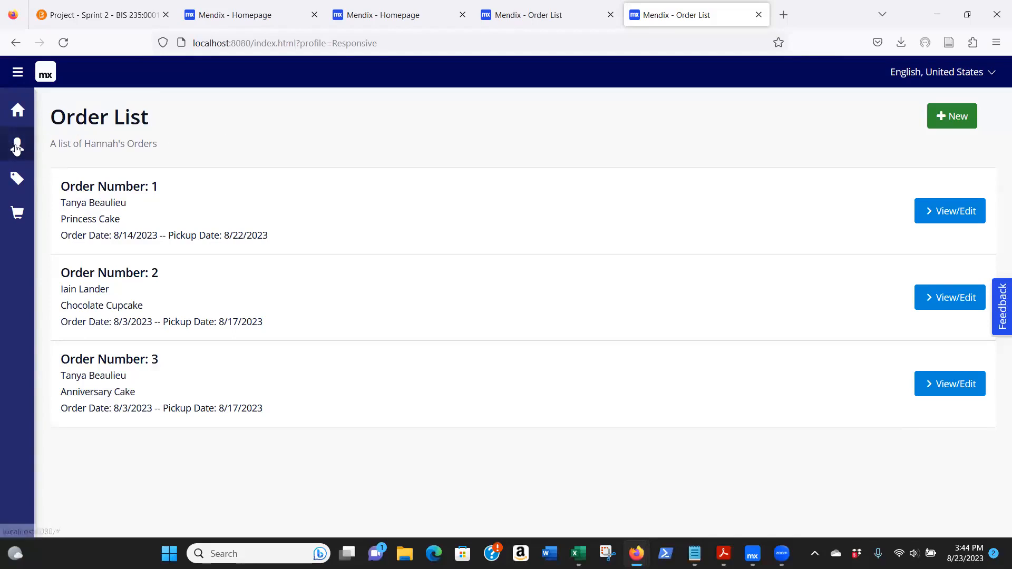
- Delete the first customer record from the Customer List and confirm the deletion
{"action": "left_click", "coordinate": [17, 148]}
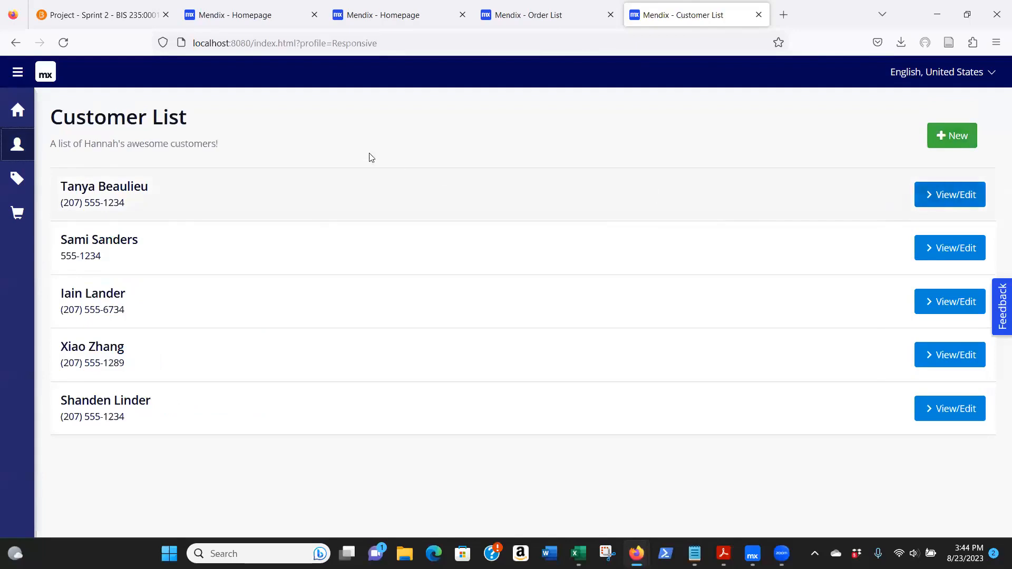
{"action": "left_click", "coordinate": [968, 195]}
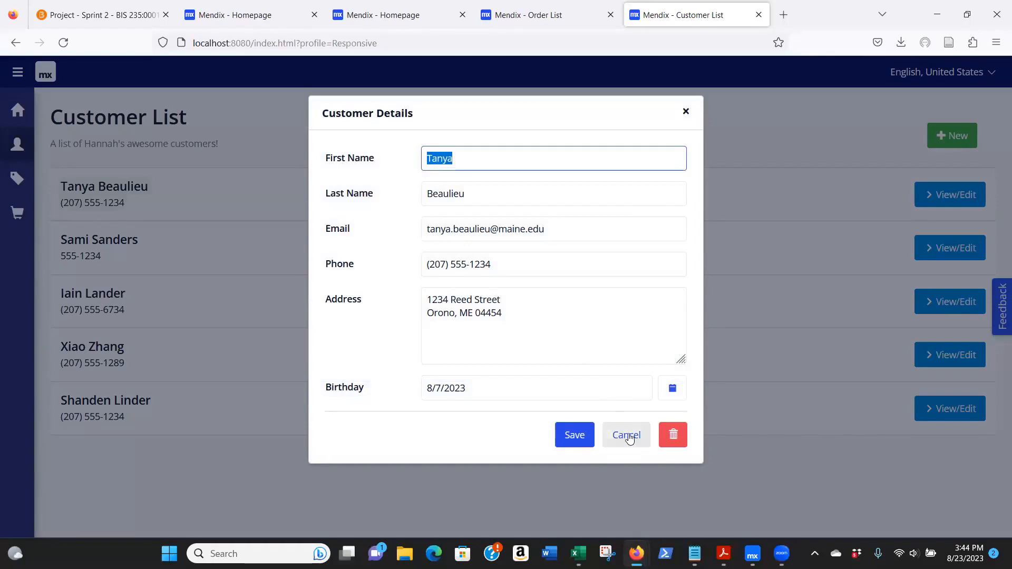
{"action": "left_click", "coordinate": [672, 437]}
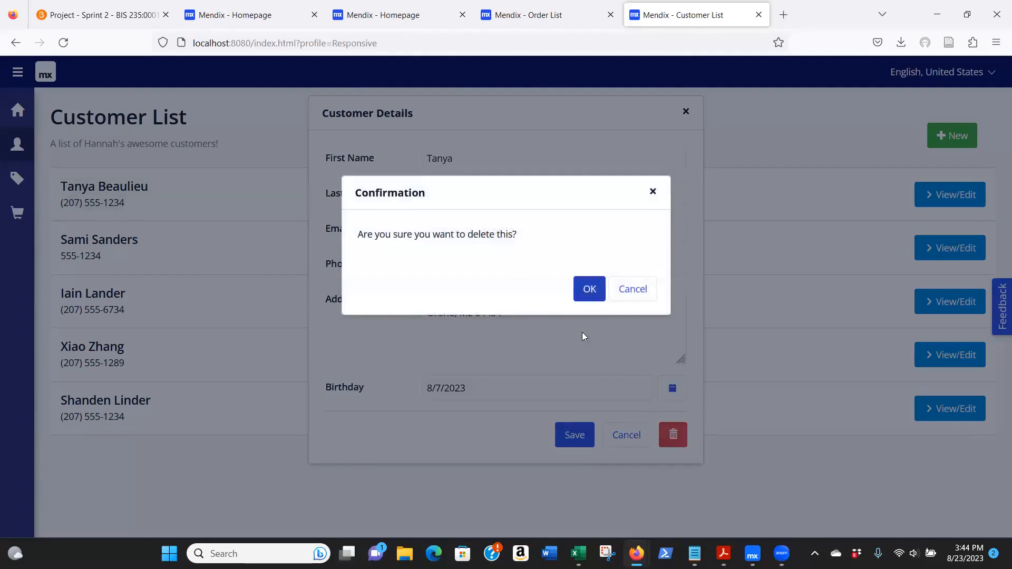
{"action": "left_click", "coordinate": [589, 291]}
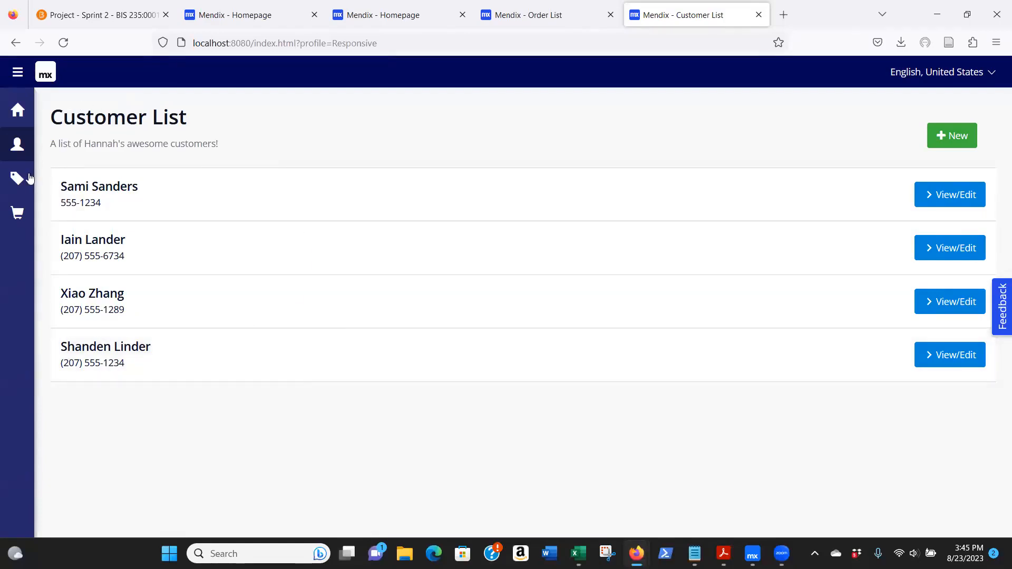
- Check the customer field in the details of Order Number 1, closing them without saving
{"action": "left_click", "coordinate": [17, 214]}
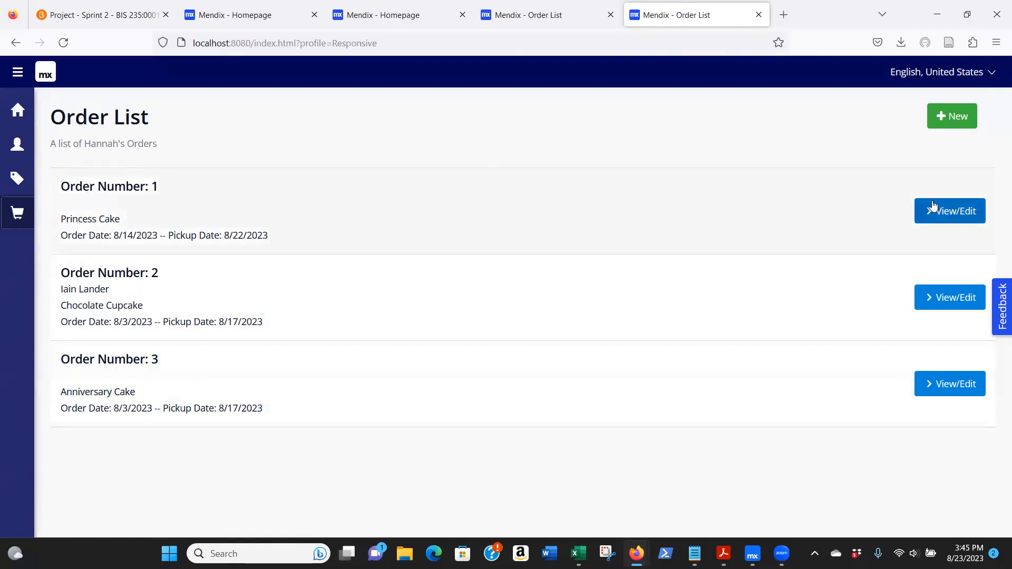
{"action": "left_click", "coordinate": [929, 206]}
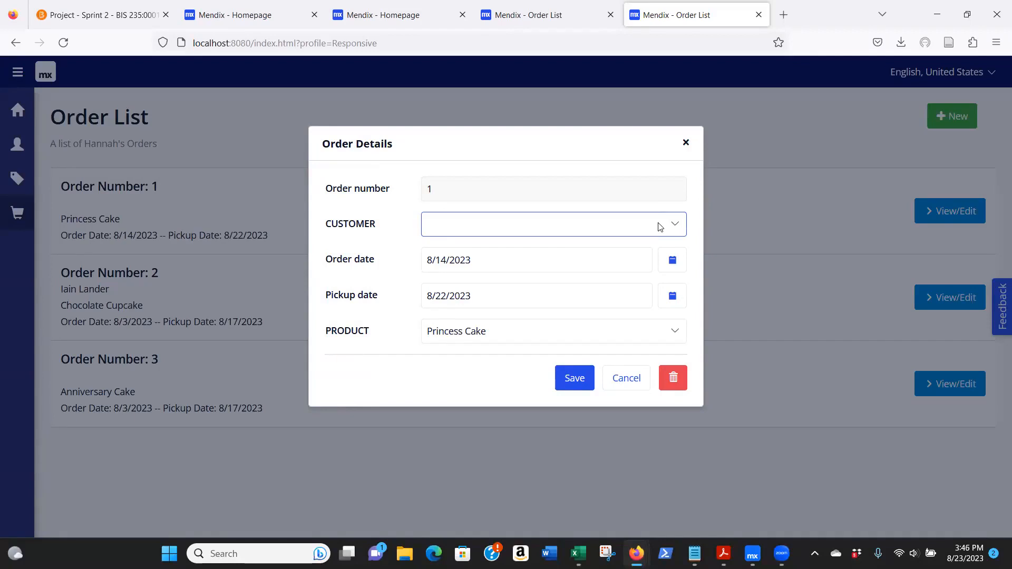
{"action": "left_click", "coordinate": [631, 383]}
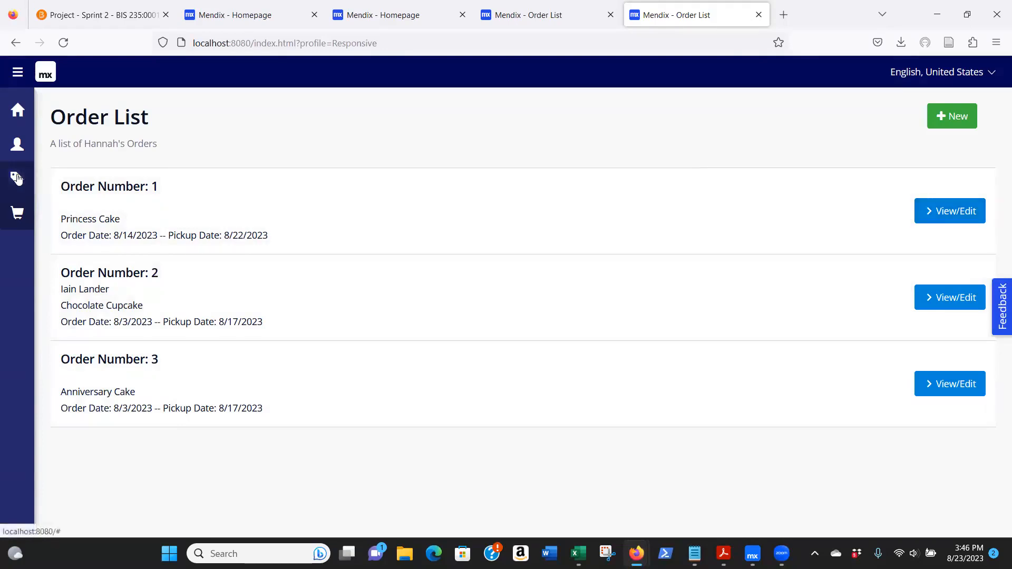
- Delete the Princess Cake product from the Product List and confirm the deletion
{"action": "left_click", "coordinate": [17, 178]}
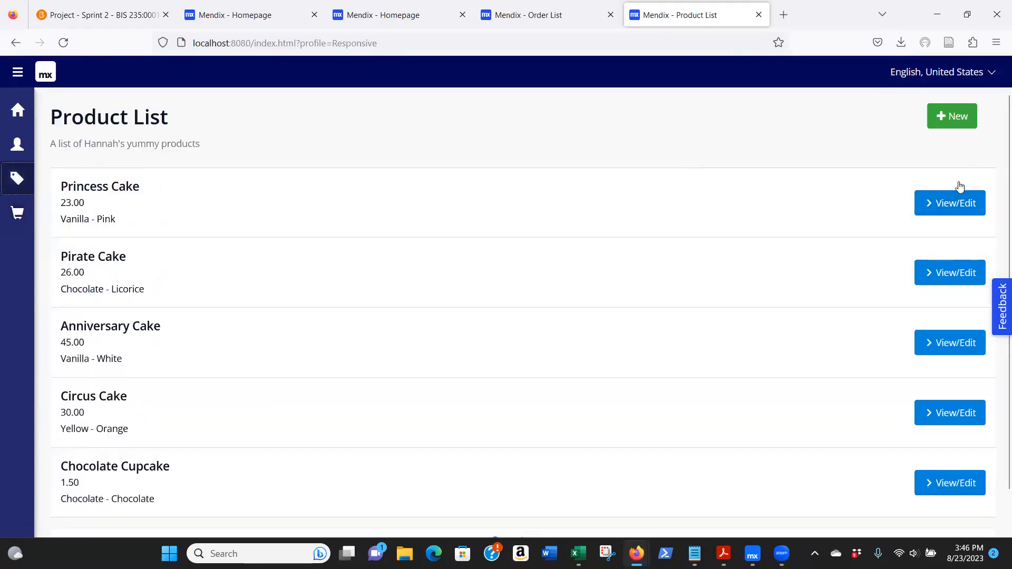
{"action": "left_click", "coordinate": [957, 203]}
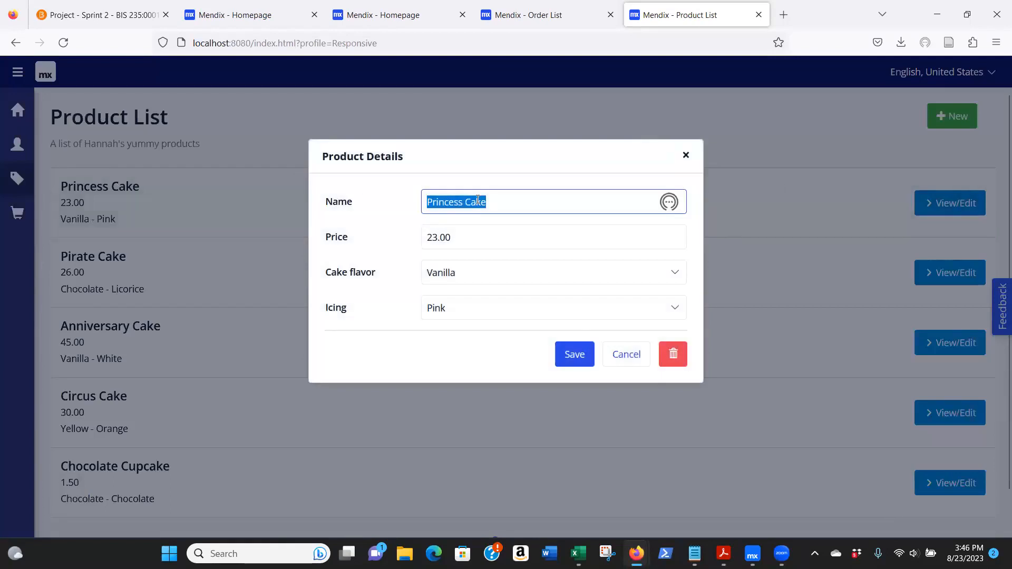
{"action": "left_click", "coordinate": [680, 356]}
{"action": "left_click", "coordinate": [592, 290]}
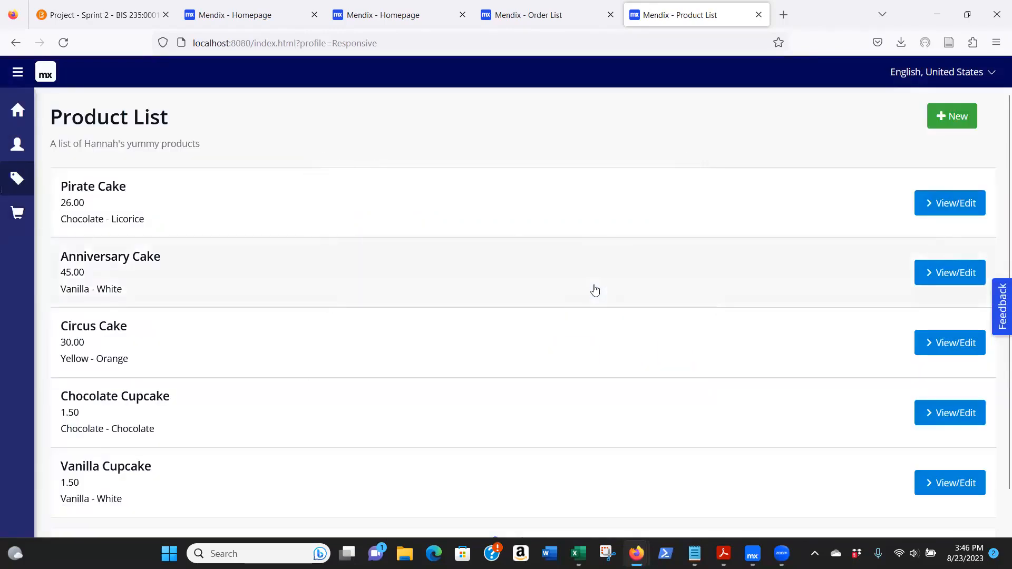
- Check the product field in the details of Order Number 1, closing them without saving
{"action": "left_click", "coordinate": [17, 213]}
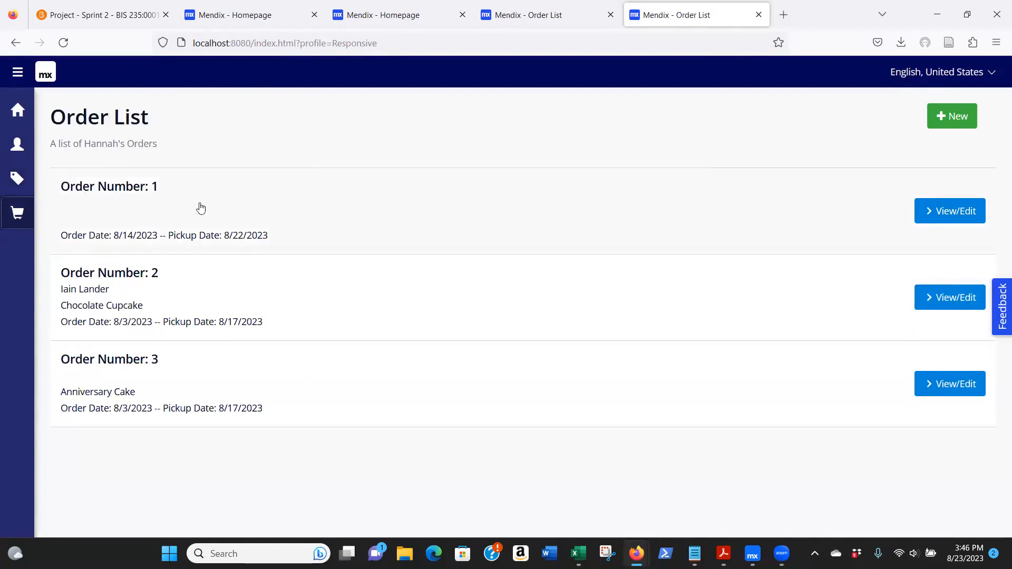
{"action": "left_click", "coordinate": [947, 213]}
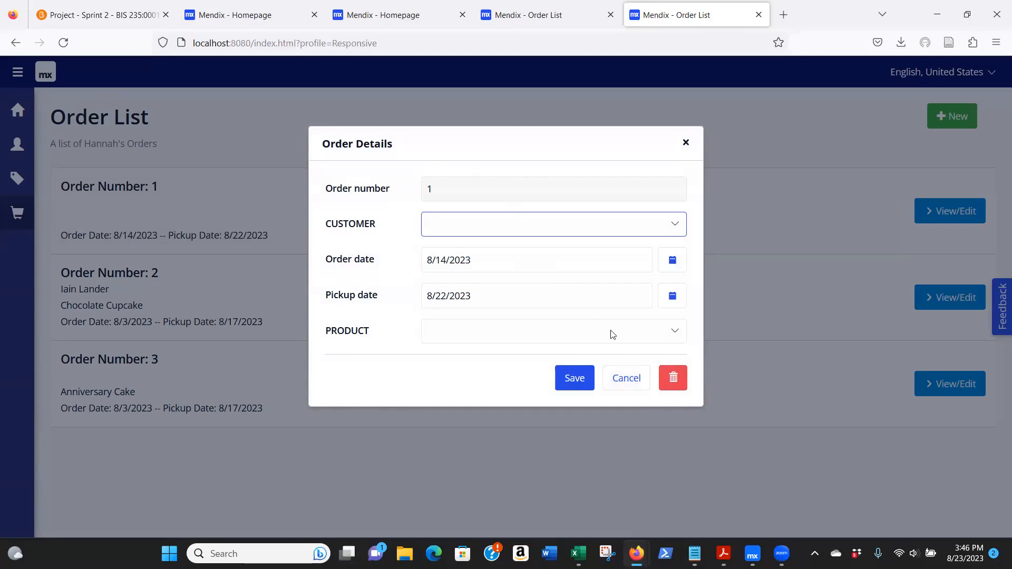
{"action": "left_click", "coordinate": [621, 379]}
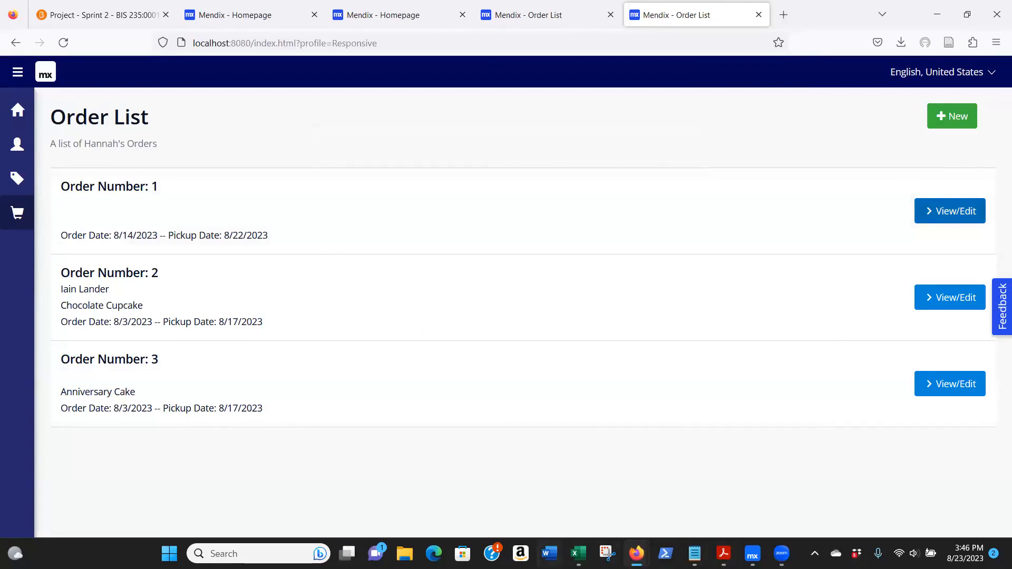
- Switch to Mendix Studio Pro and open the domain model of MyFirstModule
{"action": "left_click", "coordinate": [752, 553]}
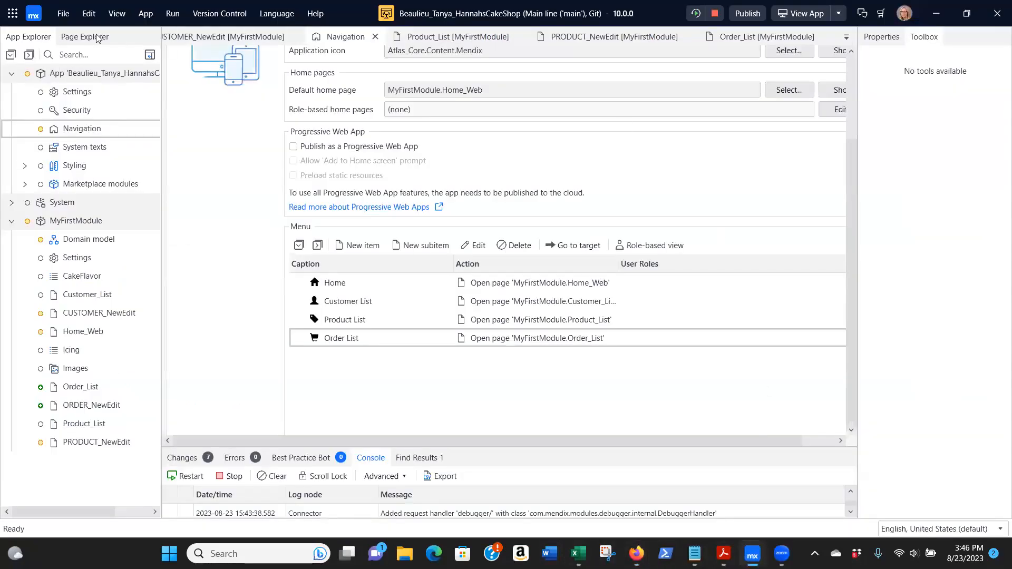
{"action": "left_click", "coordinate": [74, 245]}
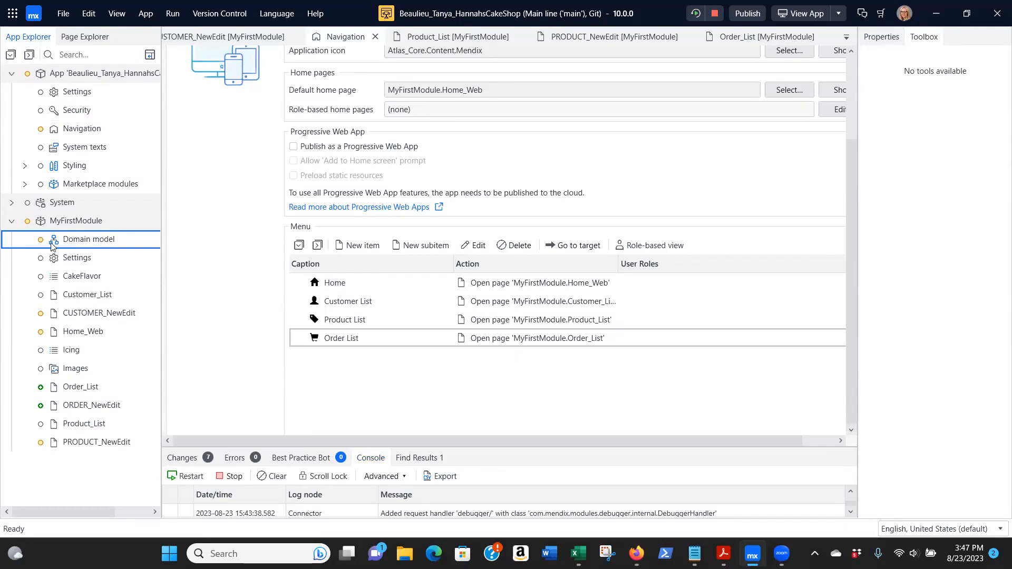
{"action": "double_click", "coordinate": [76, 240]}
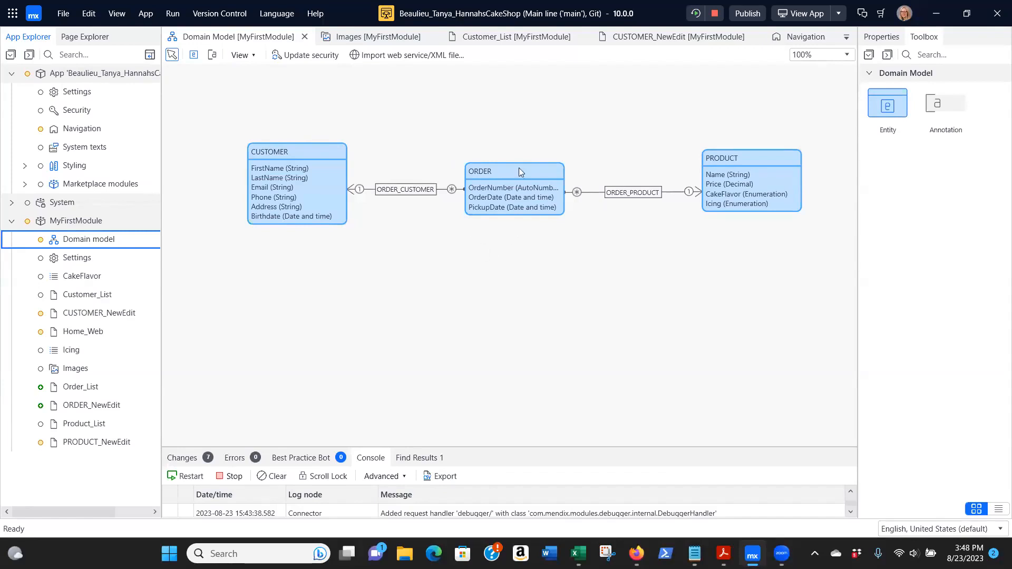
- Set the ORDER_CUSTOMER association to delete a CUSTOMER object only if it is not associated with ORDER objects
{"action": "left_click", "coordinate": [406, 192]}
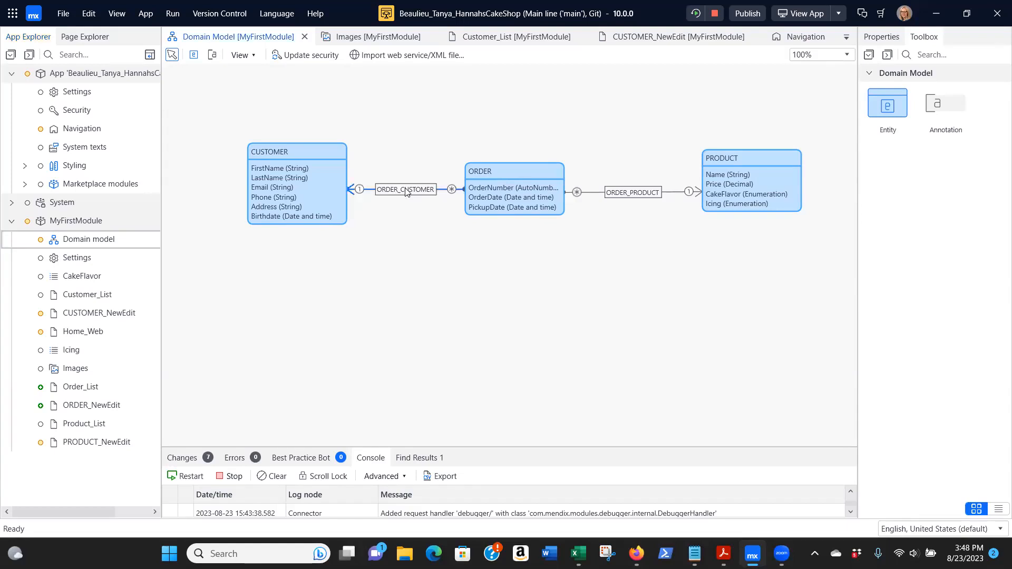
{"action": "double_click", "coordinate": [406, 191]}
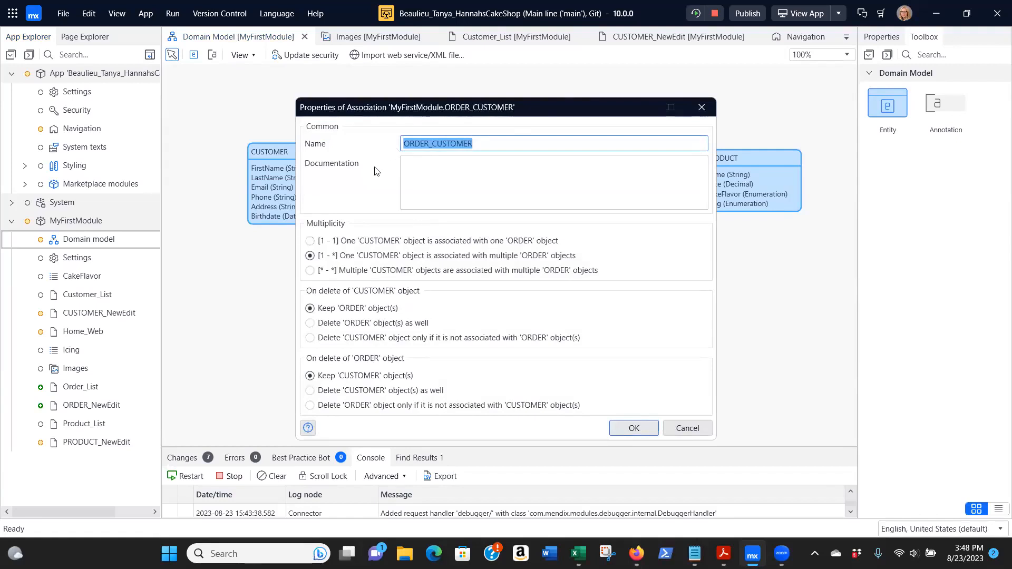
{"action": "left_click_drag", "start_coordinate": [545, 103], "coordinate": [524, 22]}
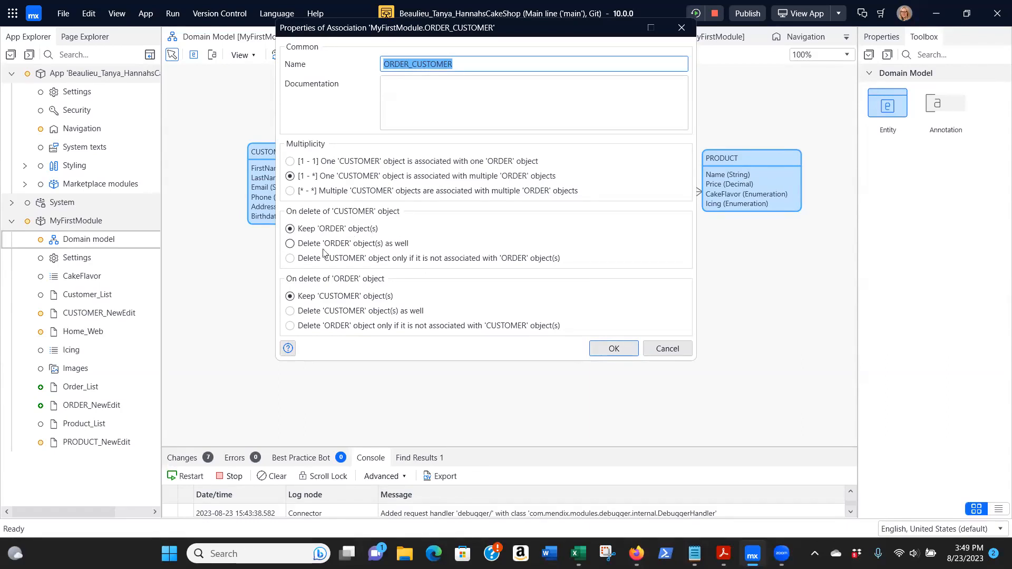
{"action": "left_click", "coordinate": [290, 244]}
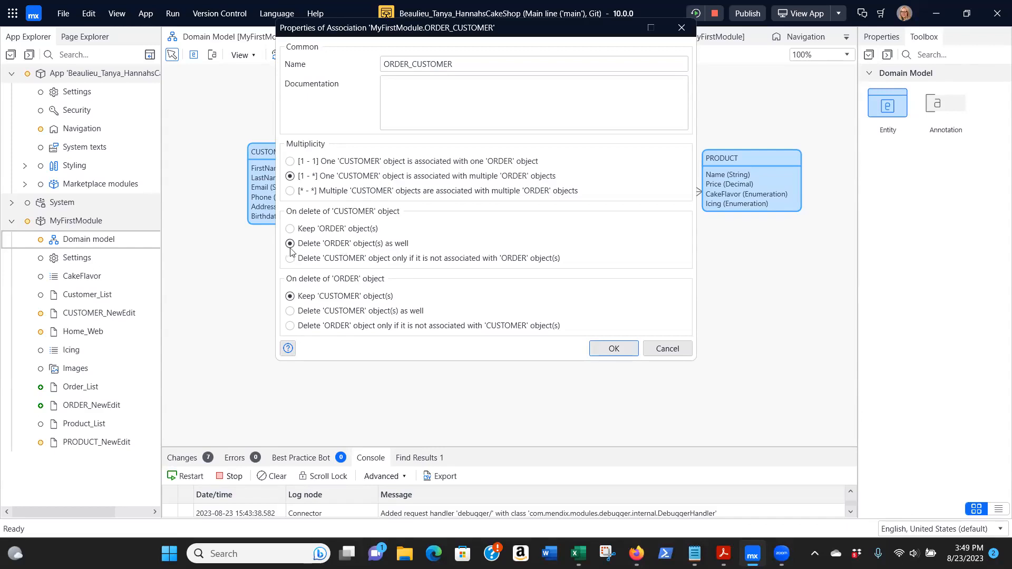
{"action": "left_click", "coordinate": [290, 258]}
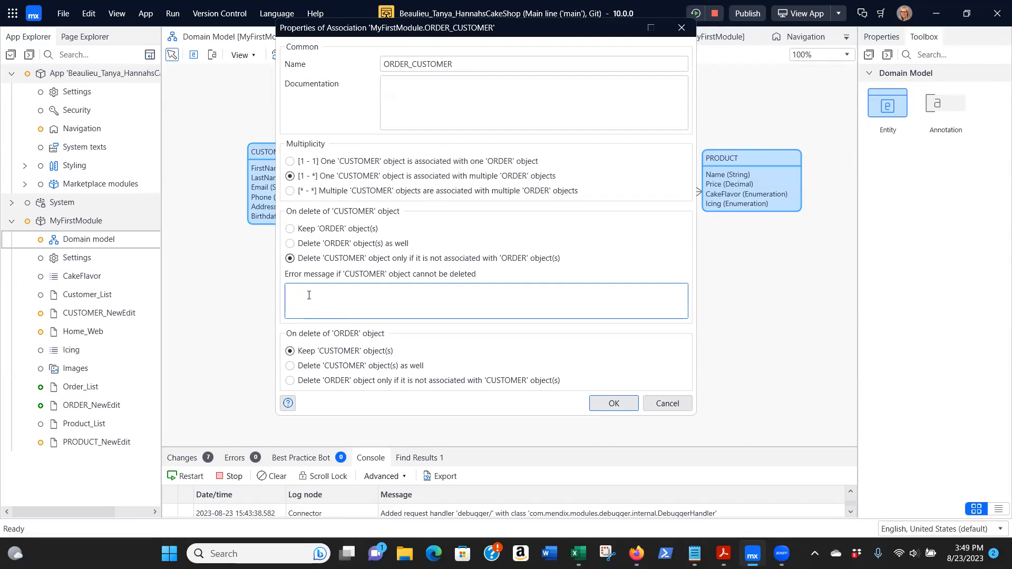
- Enter the CUSTOMER deletion error message "Can't delete customer if order exists. Must delete order first." and apply the association properties
{"action": "type", "text": "Can't delete customer if order exists.  M"}
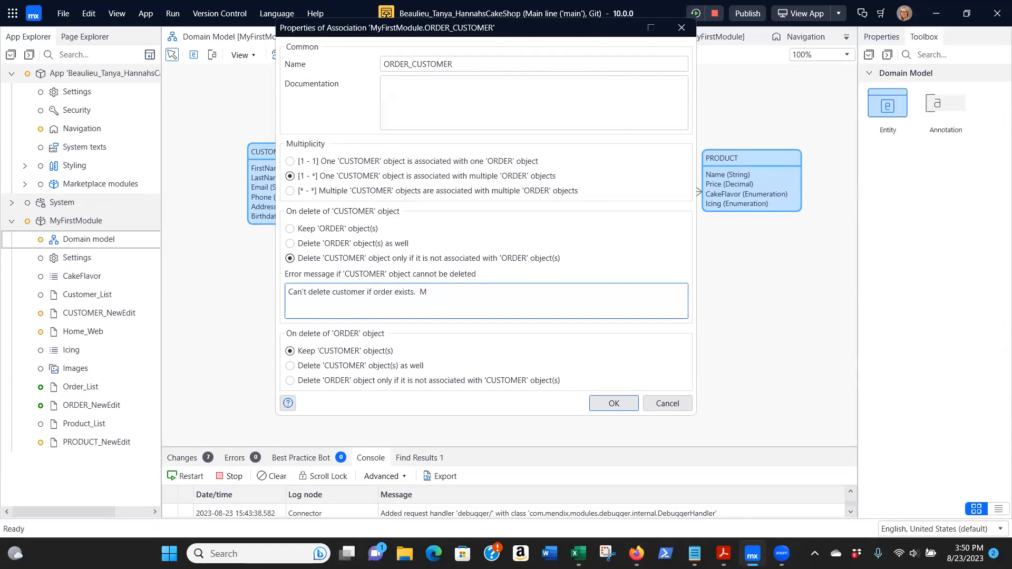
{"action": "type", "text": "ust delete order first."}
{"action": "left_click", "coordinate": [612, 404]}
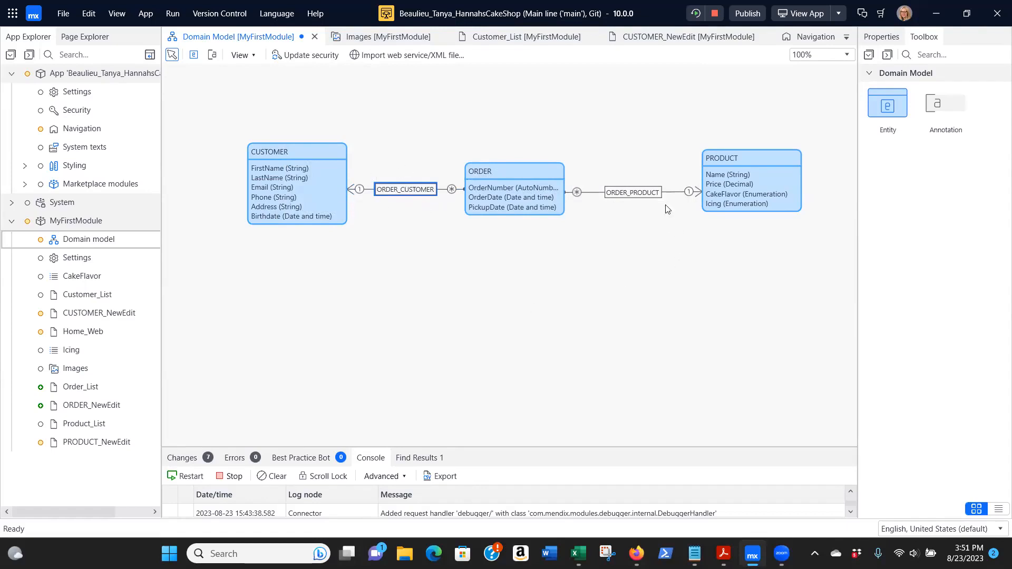
{"action": "double_click", "coordinate": [622, 194]}
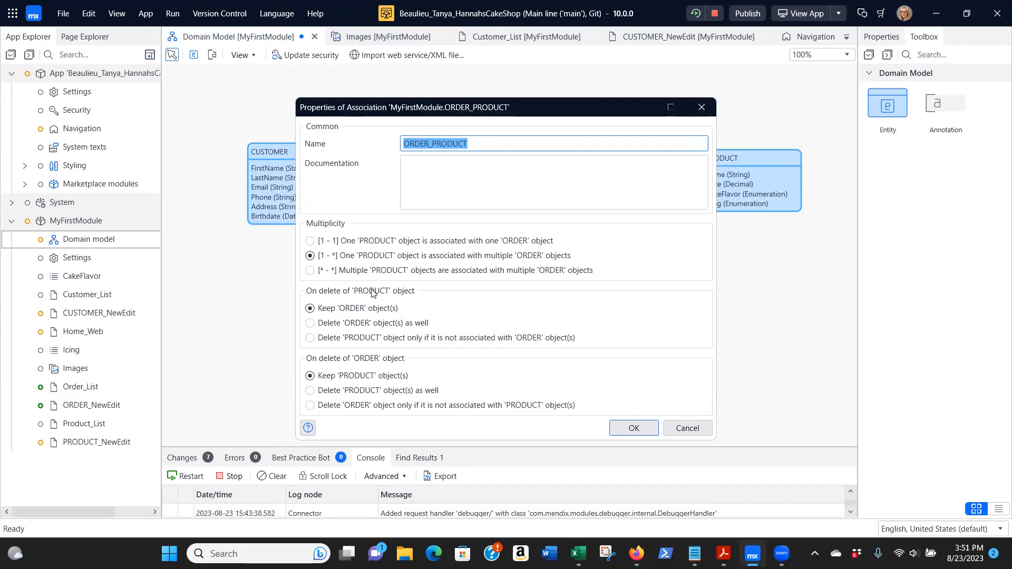
{"action": "left_click", "coordinate": [310, 338]}
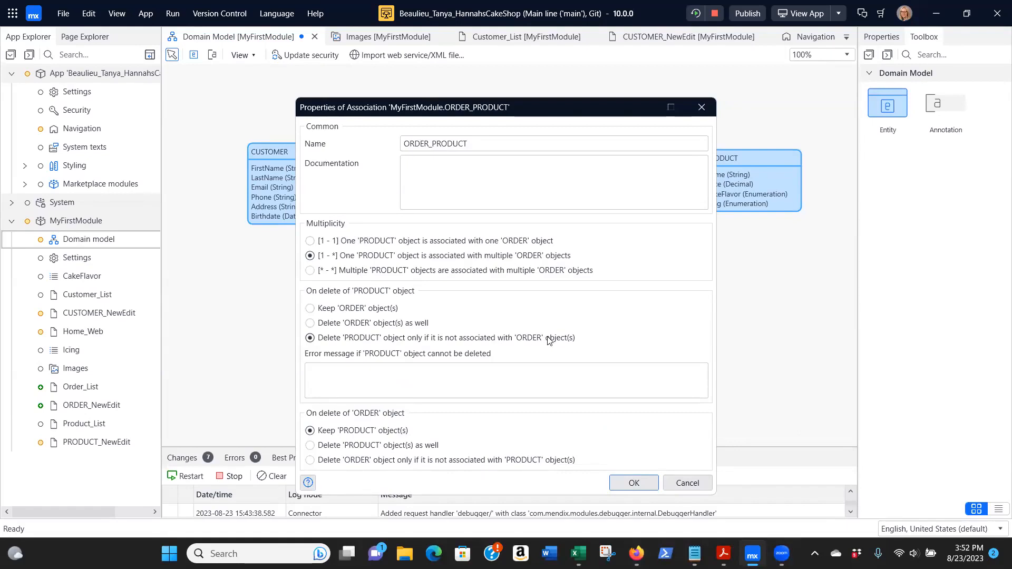
{"action": "left_click", "coordinate": [347, 373]}
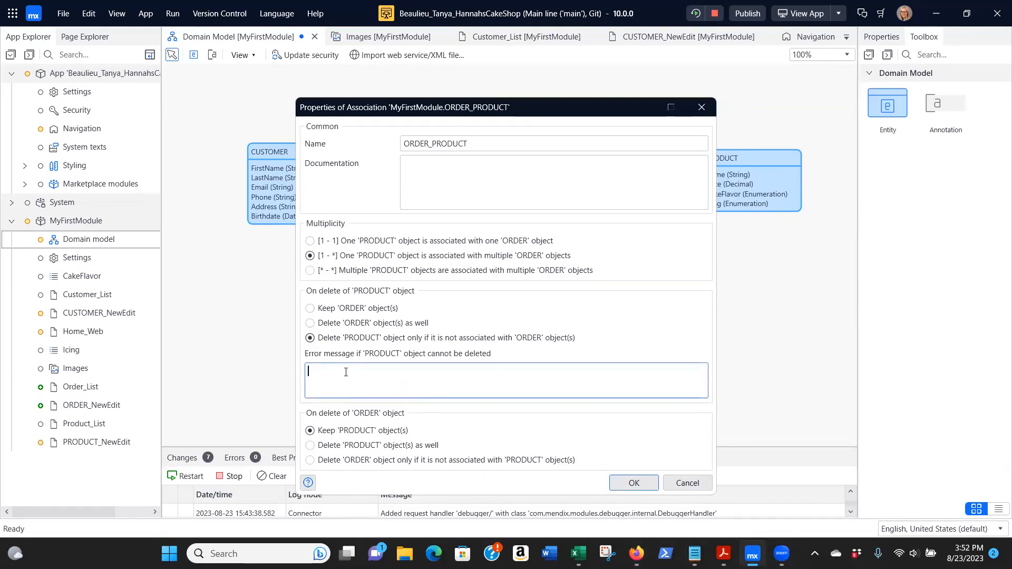
{"action": "type", "text": "Can't delete"}
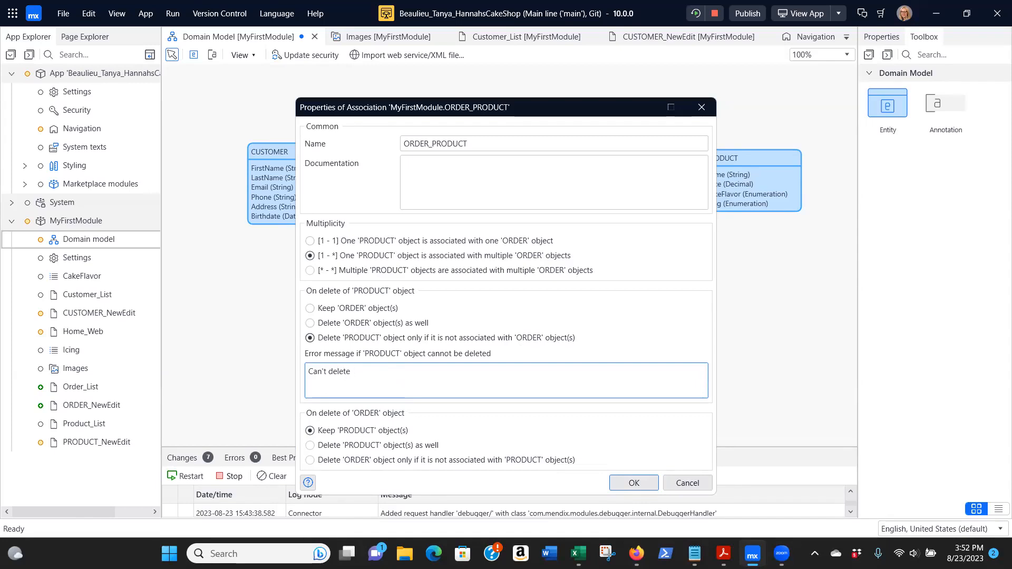
{"action": "left_click", "coordinate": [686, 483]}
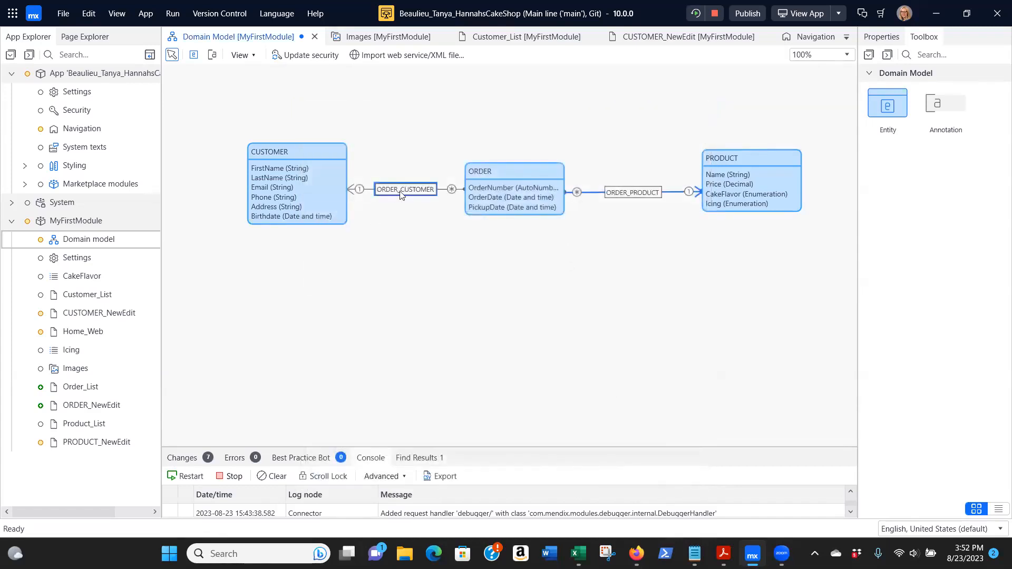
- Copy the deletion error message text from the ORDER_CUSTOMER association's properties
{"action": "double_click", "coordinate": [404, 191]}
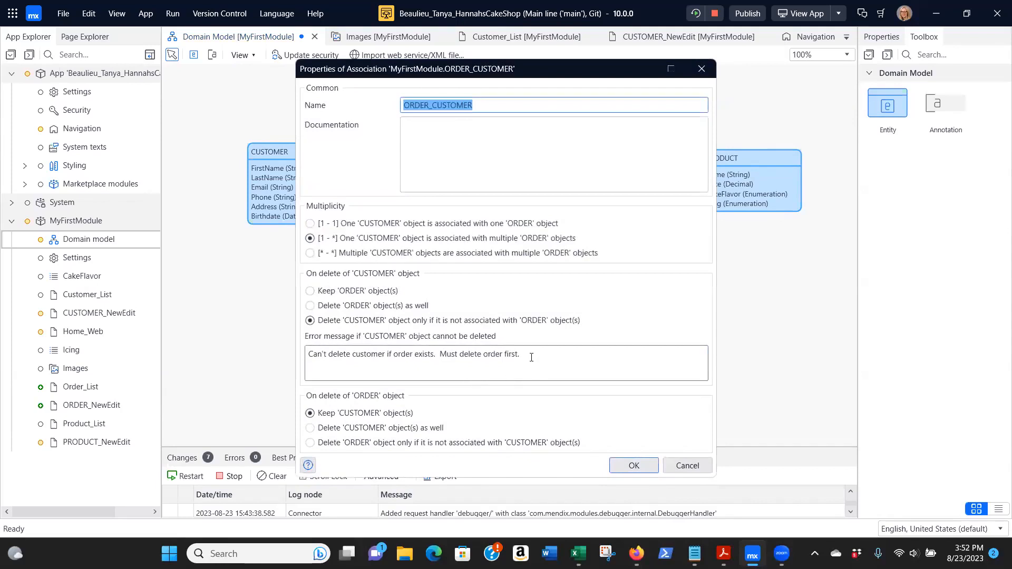
{"action": "left_click_drag", "start_coordinate": [529, 353], "coordinate": [301, 353]}
{"action": "key", "text": "ctrl+c"}
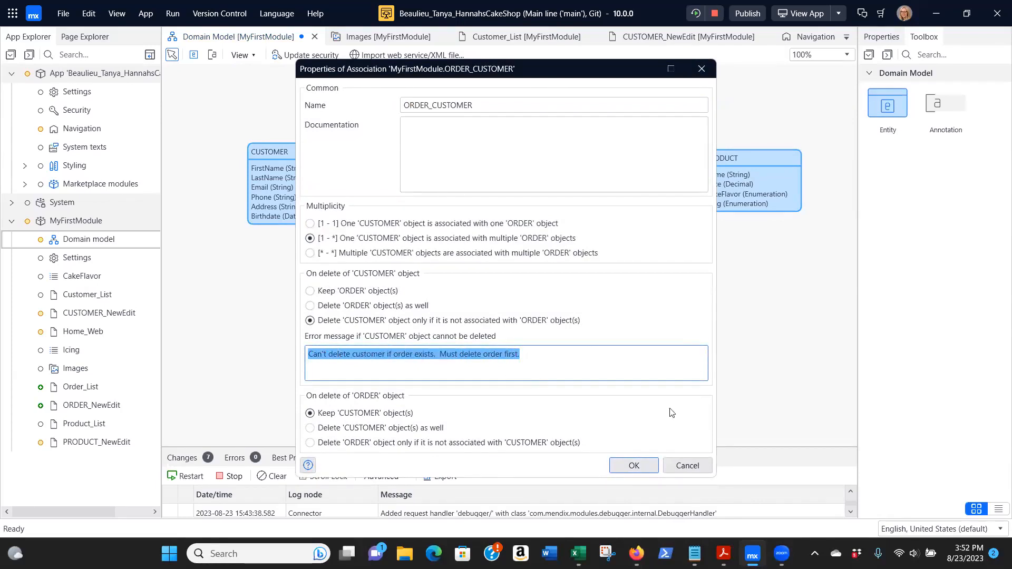
{"action": "left_click", "coordinate": [635, 466]}
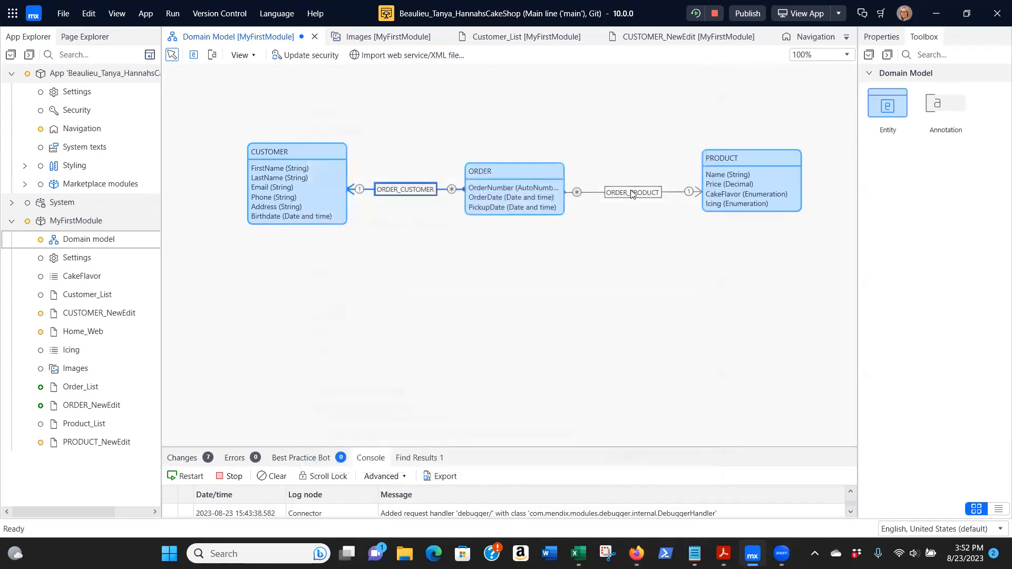
- Set ORDER_PRODUCT to delete a PRODUCT object only if not associated with ORDER objects, and paste the copied error message
{"action": "double_click", "coordinate": [633, 193]}
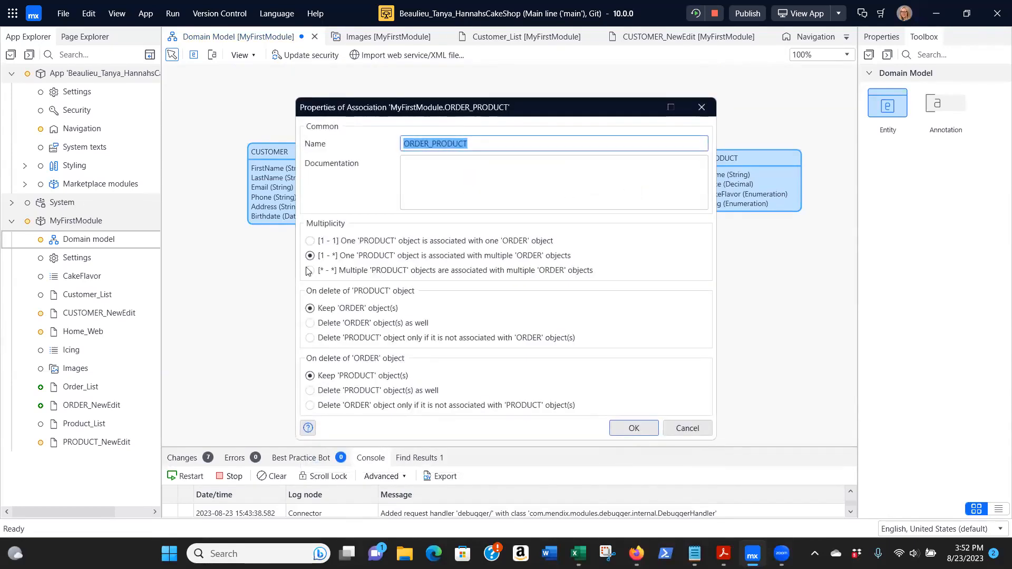
{"action": "left_click", "coordinate": [310, 338]}
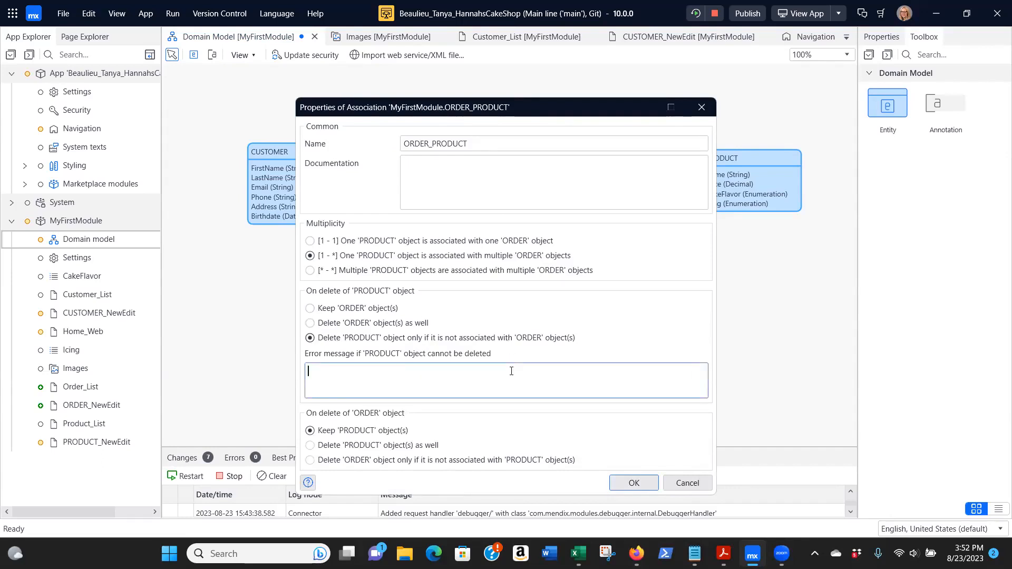
{"action": "key", "text": "ctrl+v"}
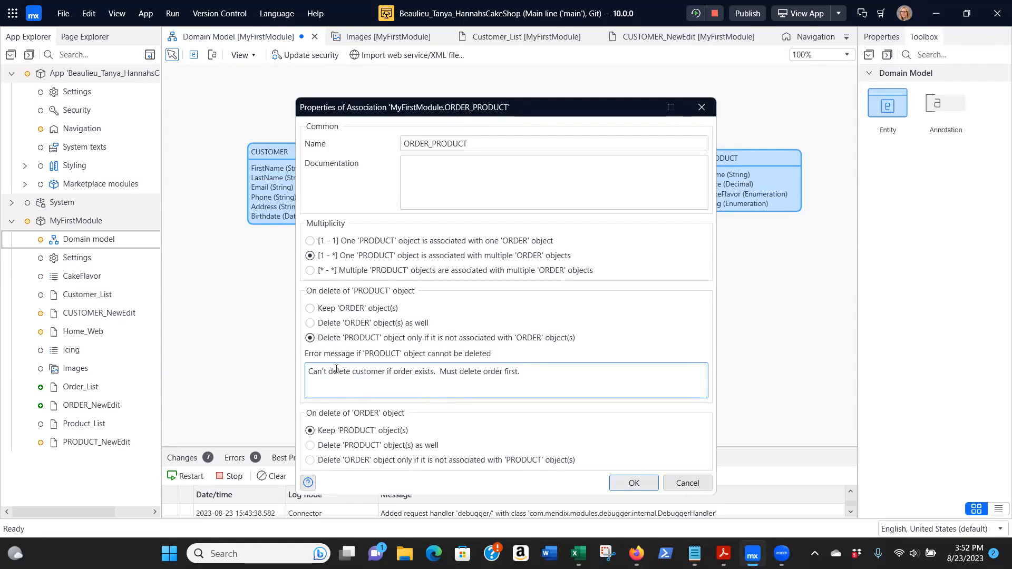
- Change the PRODUCT deletion error message to "Can't delete product if order exists. Must delete order first." and apply the association properties
{"action": "double_click", "coordinate": [365, 373]}
{"action": "key", "text": "BackSpace"}
{"action": "type", "text": "prod"}
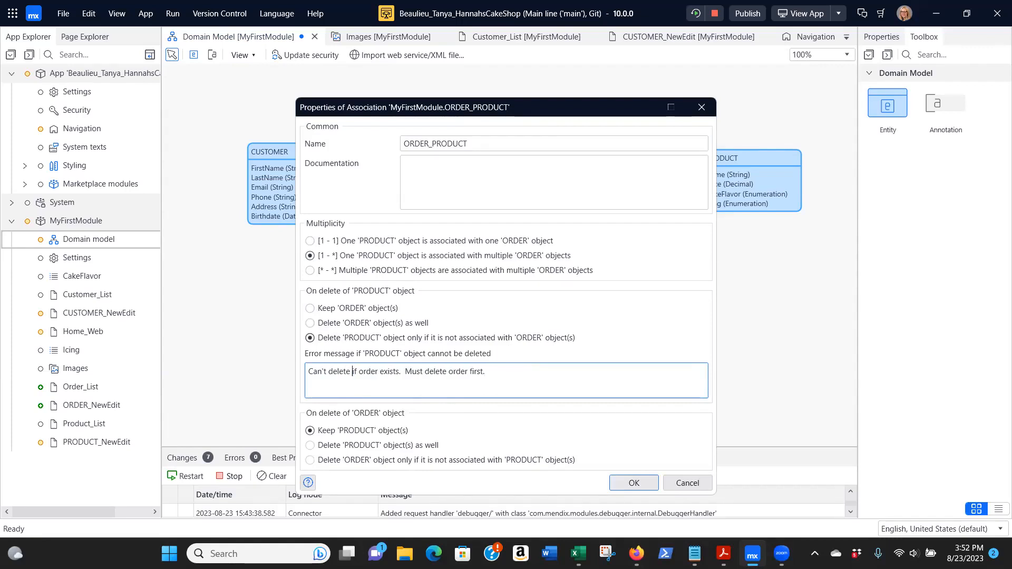
{"action": "type", "text": "uct"}
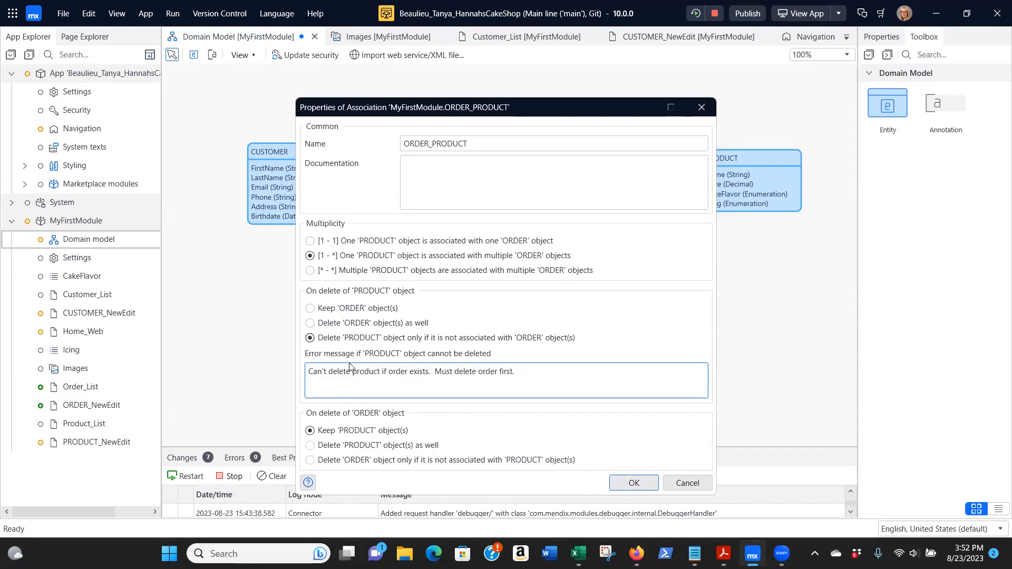
{"action": "left_click", "coordinate": [626, 486]}
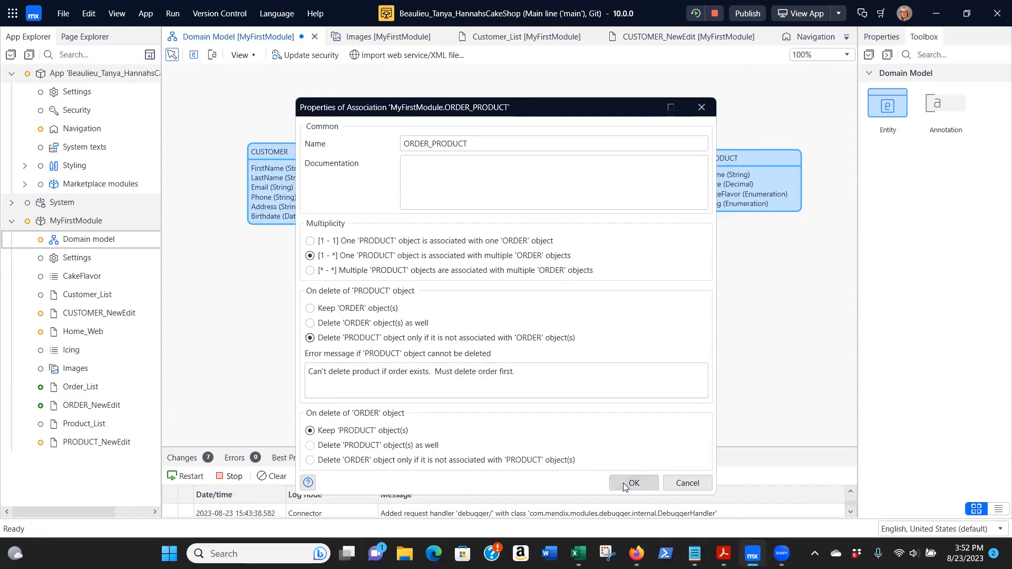
{"action": "left_click", "coordinate": [588, 299]}
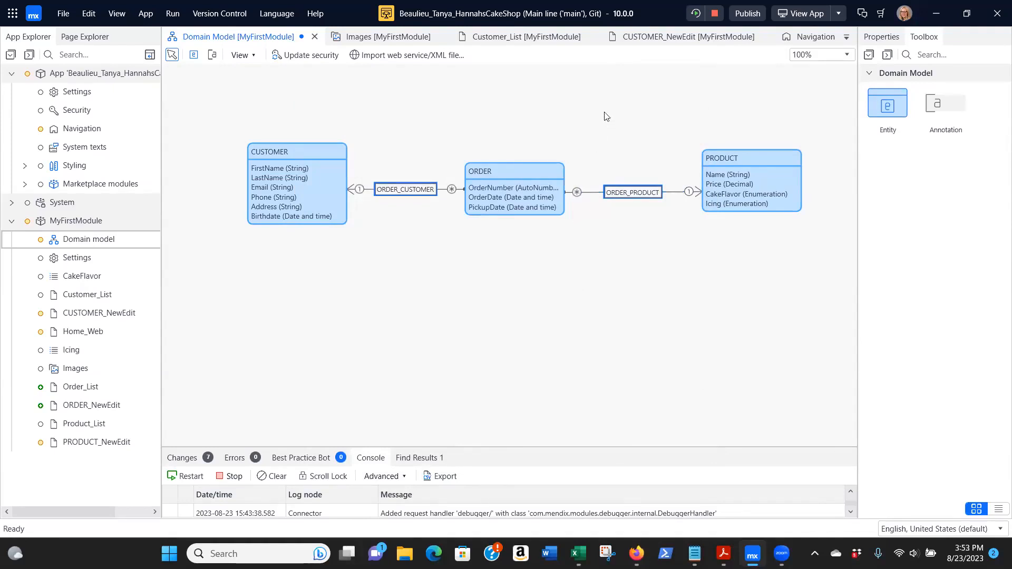
- Rerun the app locally, saving the domain model changes, and view the running app in the browser
{"action": "left_click", "coordinate": [696, 14]}
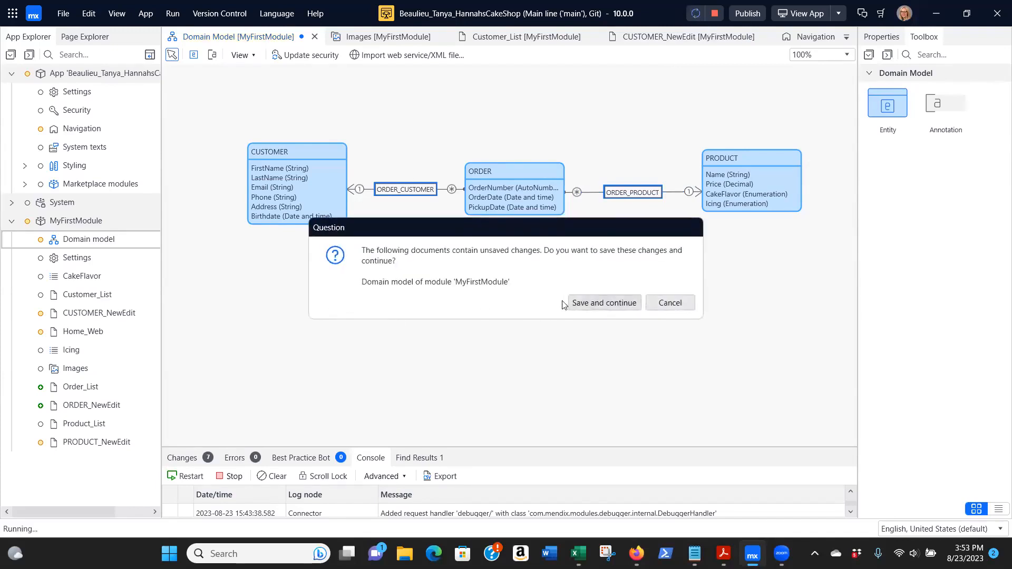
{"action": "left_click", "coordinate": [599, 305]}
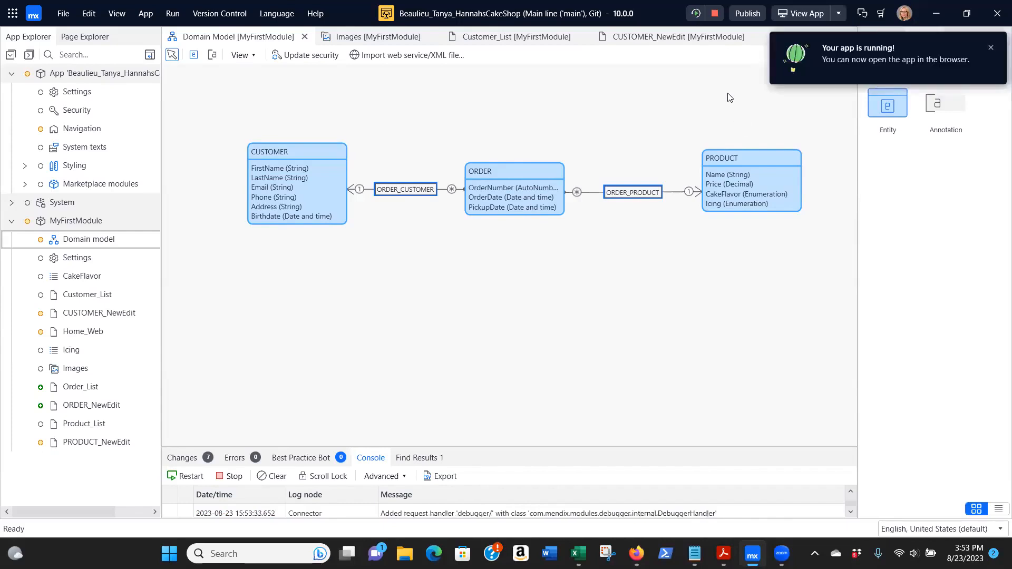
{"action": "left_click", "coordinate": [807, 12]}
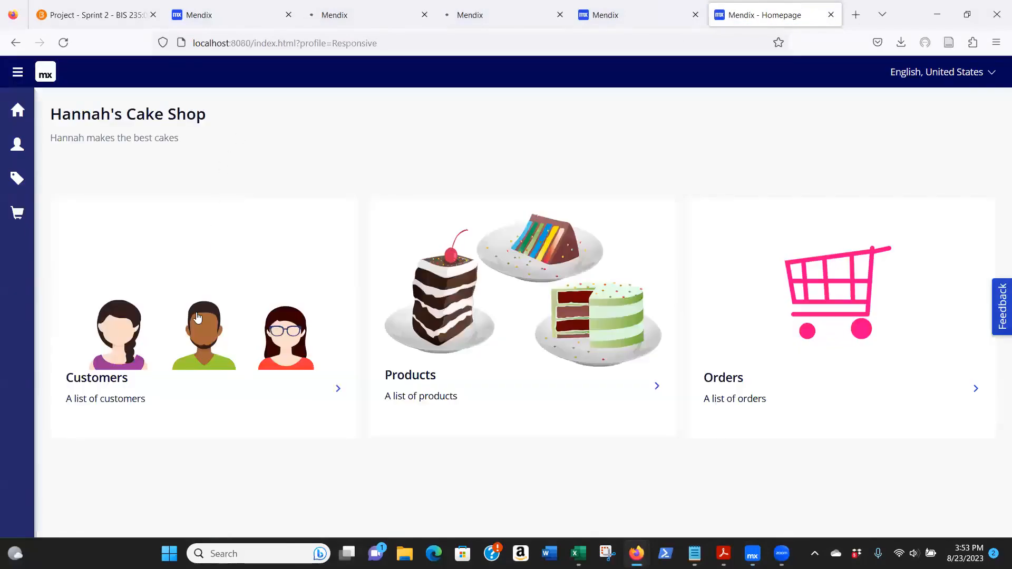
- Add a new customer to the customer list with a first name, last name and phone number, and save it
{"action": "left_click", "coordinate": [198, 317]}
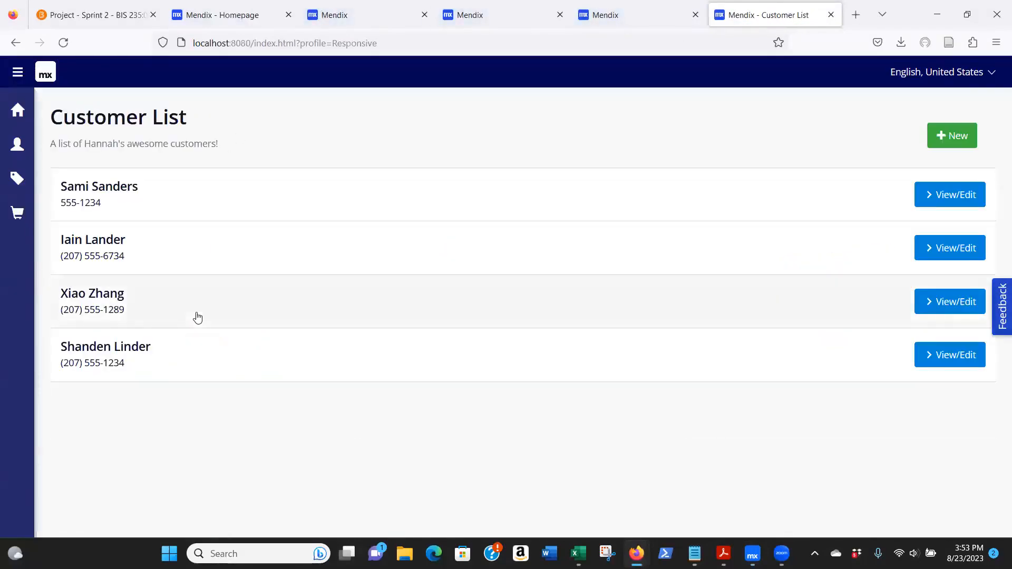
{"action": "left_click", "coordinate": [952, 136]}
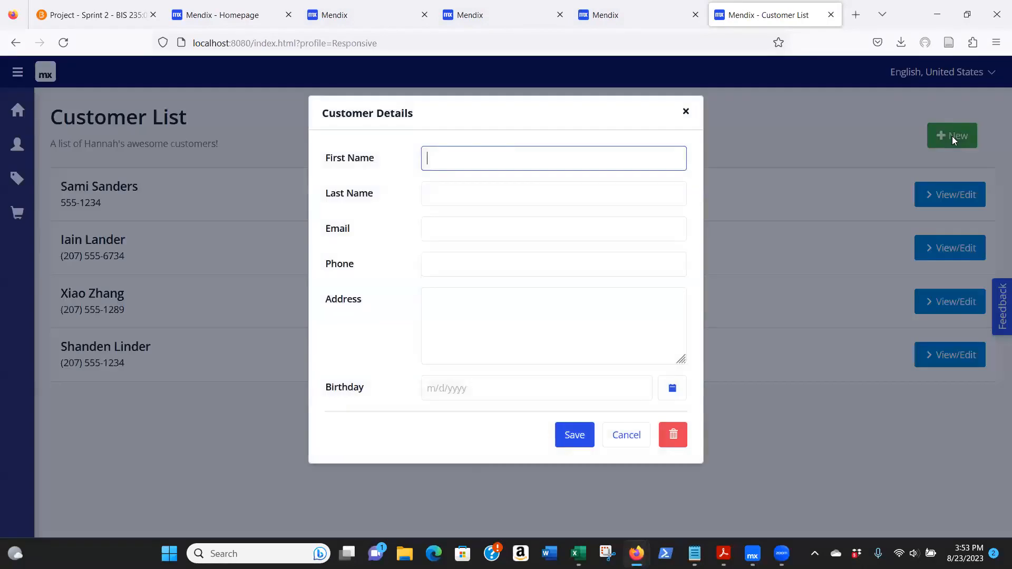
{"action": "type", "text": "Tanya"}
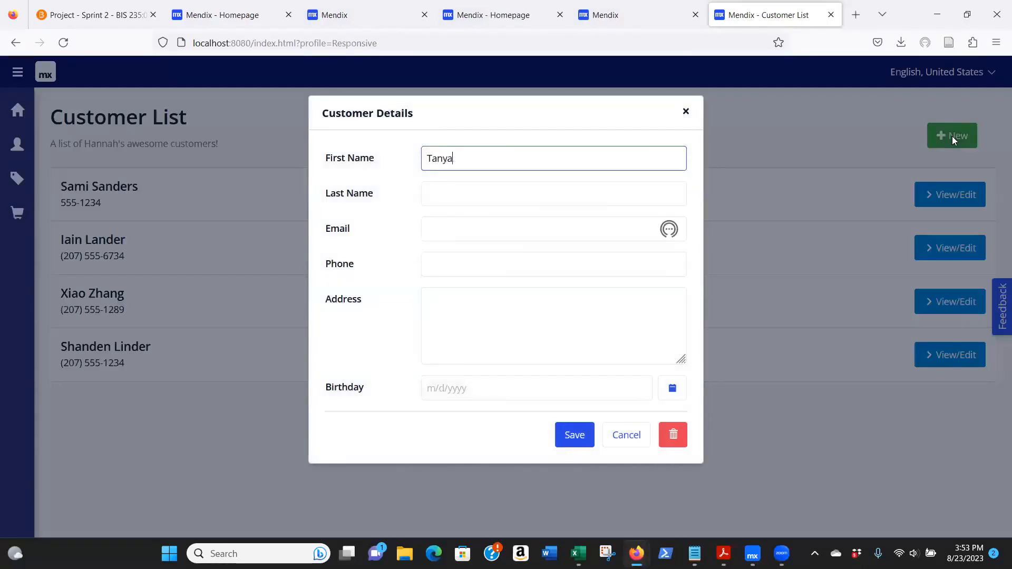
{"action": "key", "text": "Tab"}
{"action": "type", "text": "Beaulieu"}
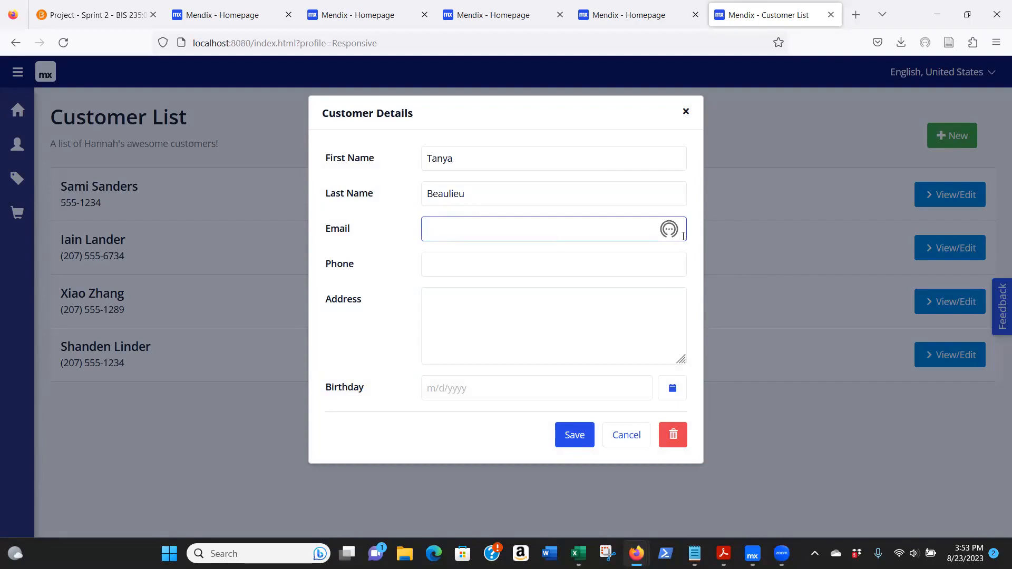
{"action": "left_click", "coordinate": [514, 263]}
{"action": "type", "text": "(207) 555-1234"}
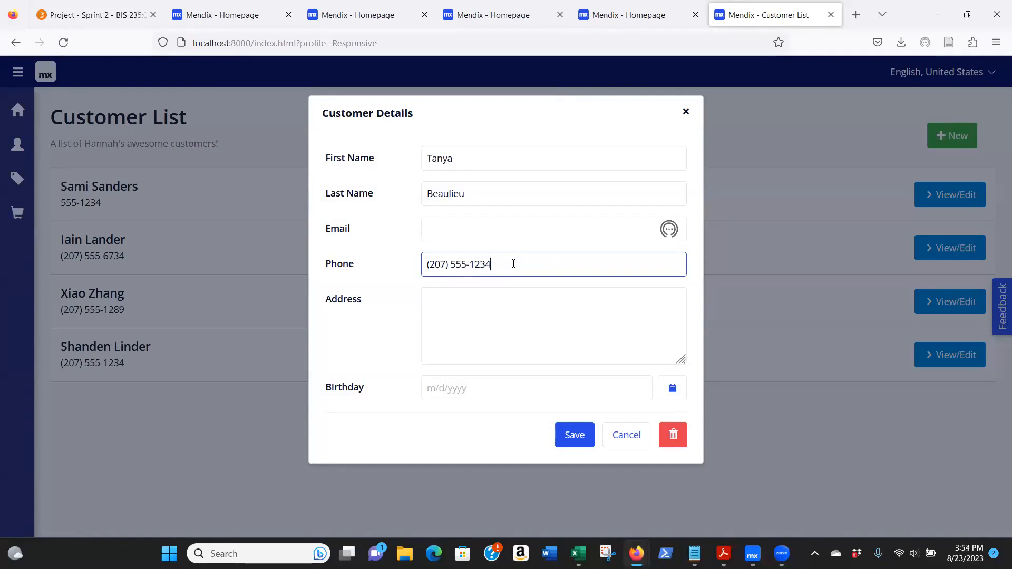
{"action": "left_click", "coordinate": [574, 436]}
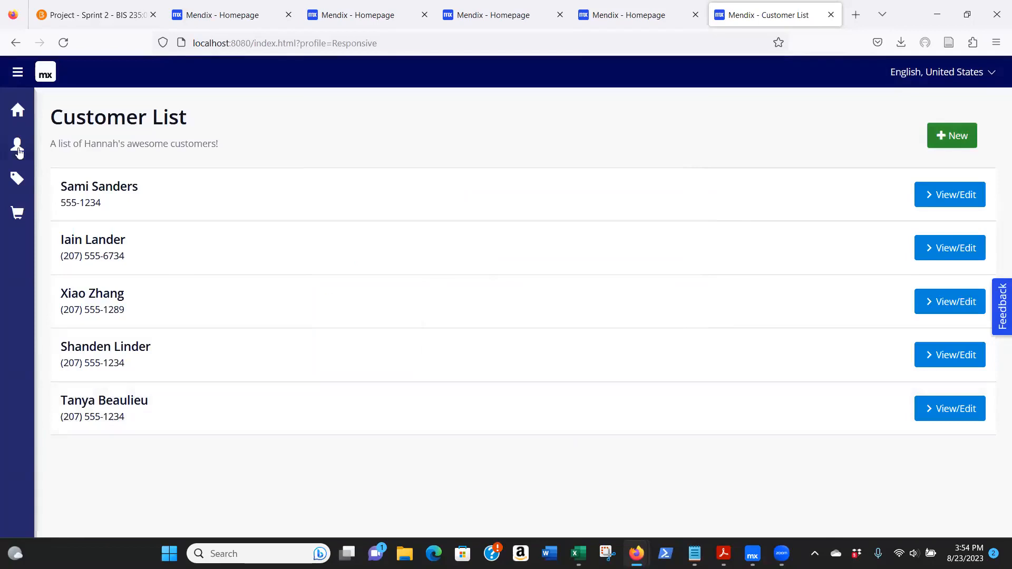
- Start a new product in the product list named "Princess Cake" with a price of 23
{"action": "left_click", "coordinate": [17, 211]}
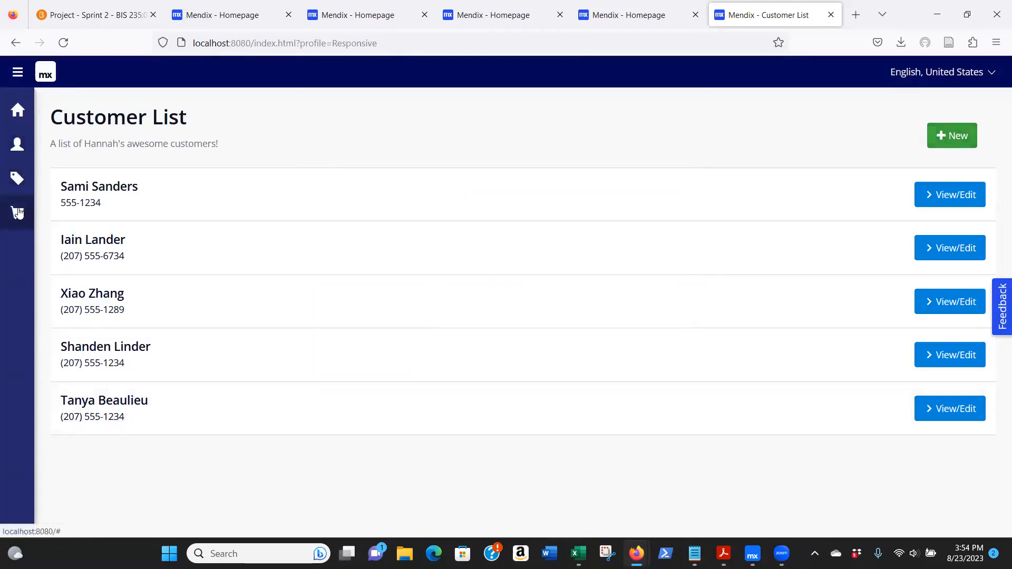
{"action": "left_click", "coordinate": [17, 179]}
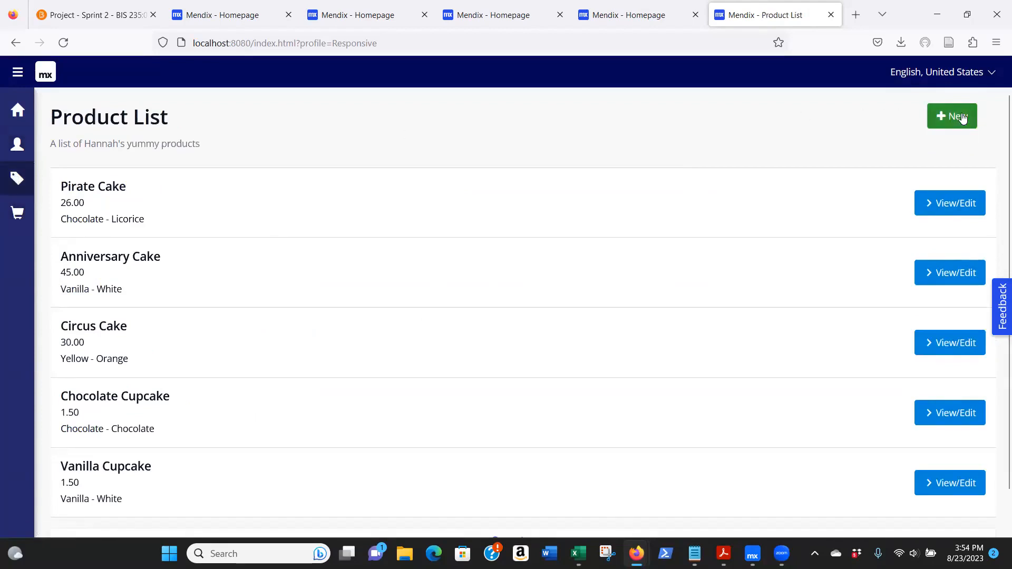
{"action": "left_click", "coordinate": [962, 117]}
{"action": "type", "text": "Prin"}
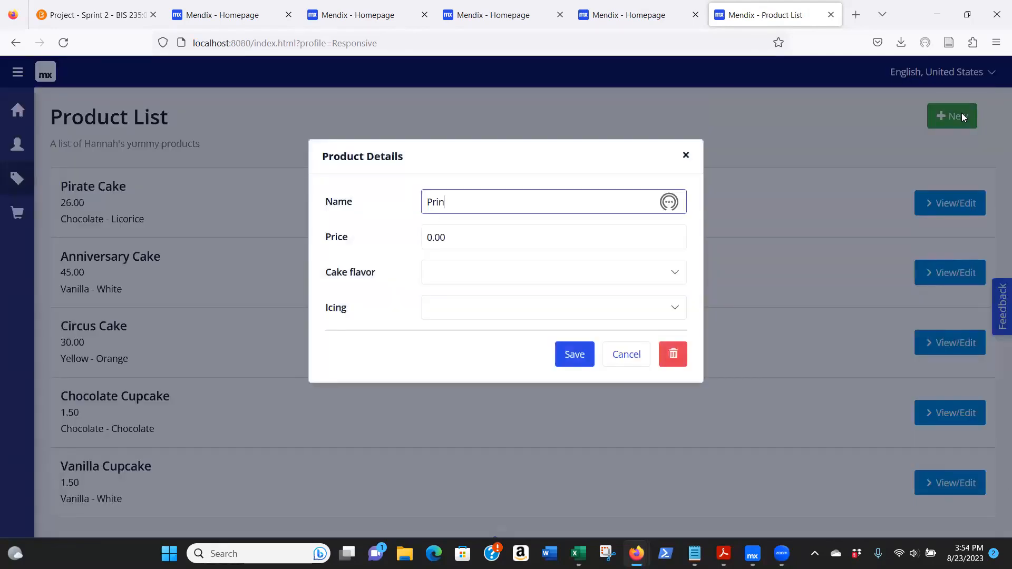
{"action": "type", "text": "cess Cake"}
{"action": "key", "text": "Tab"}
{"action": "type", "text": "23"}
{"action": "key", "text": "Tab"}
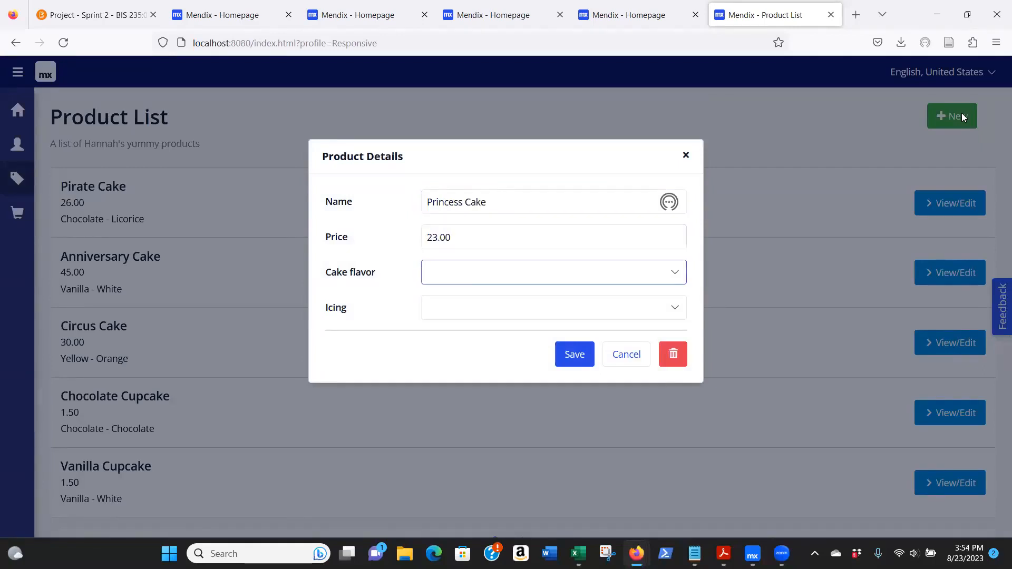
- Set the Princess Cake's flavor to Vanilla and its icing to Pink, and save the product
{"action": "left_click", "coordinate": [464, 276]}
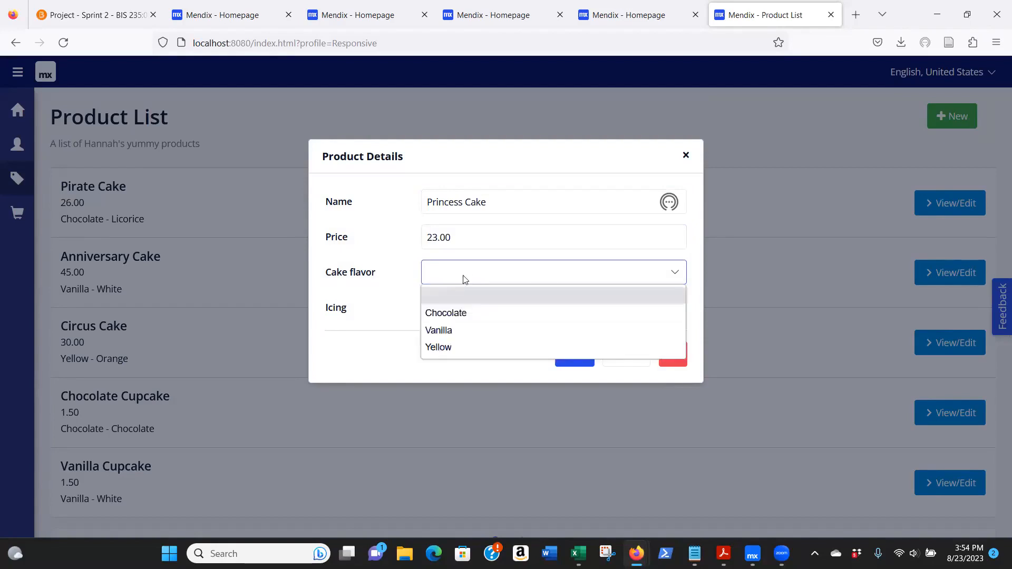
{"action": "left_click", "coordinate": [435, 331]}
{"action": "left_click", "coordinate": [443, 311]}
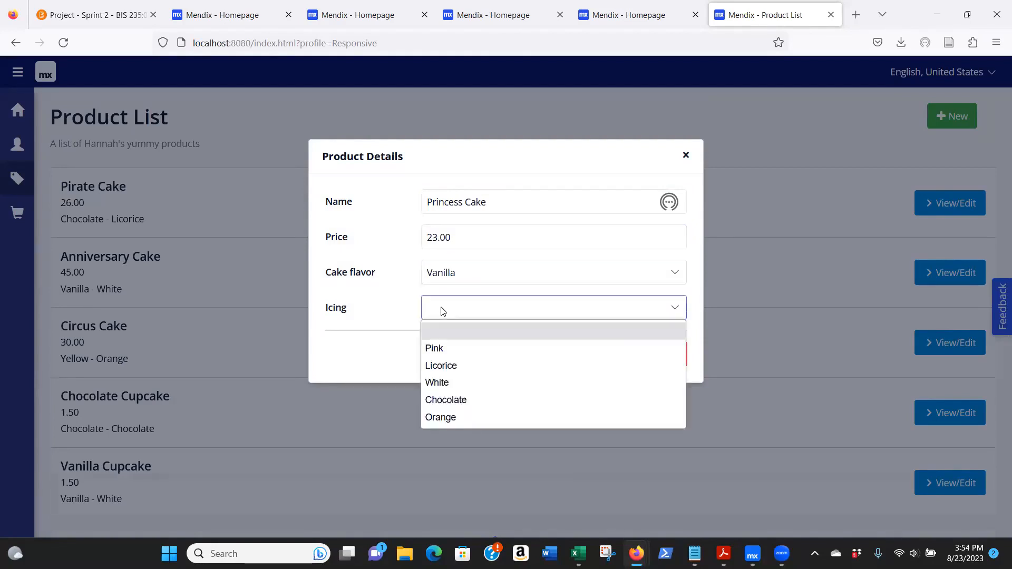
{"action": "left_click", "coordinate": [437, 346]}
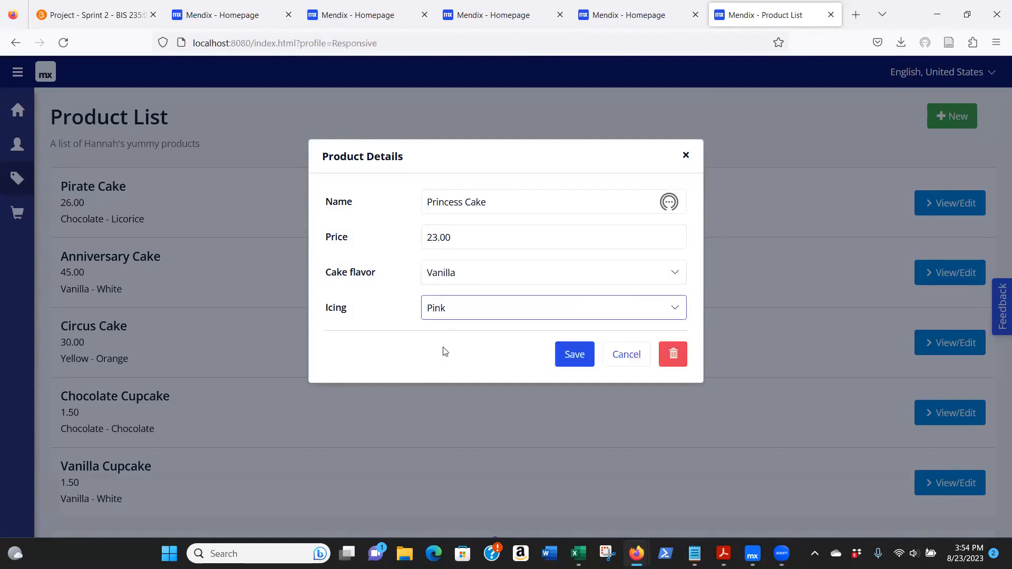
{"action": "left_click", "coordinate": [576, 352]}
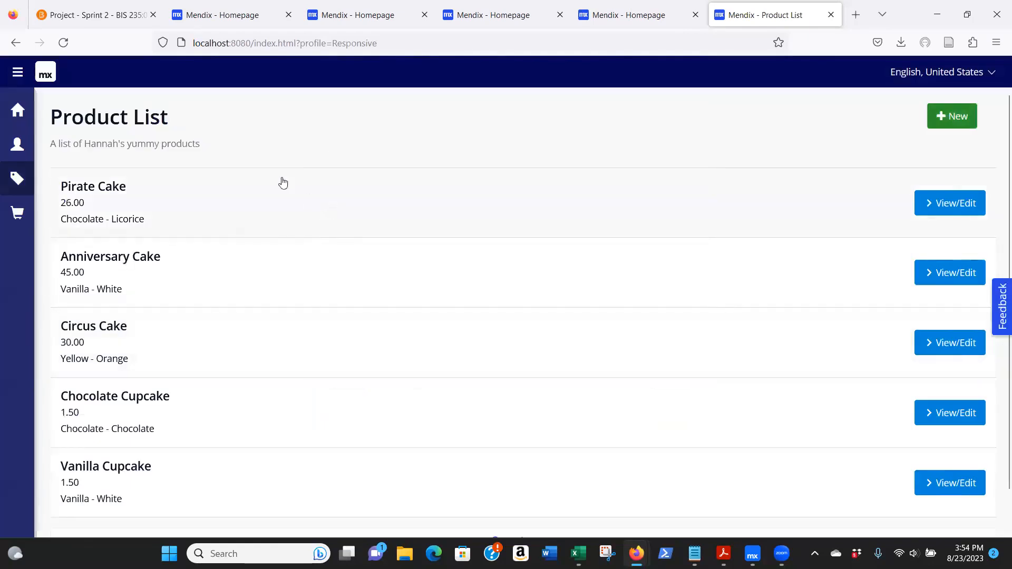
- Assign the newly added customer and the Princess Cake product to the first order in the order list, and save it
{"action": "left_click", "coordinate": [17, 212]}
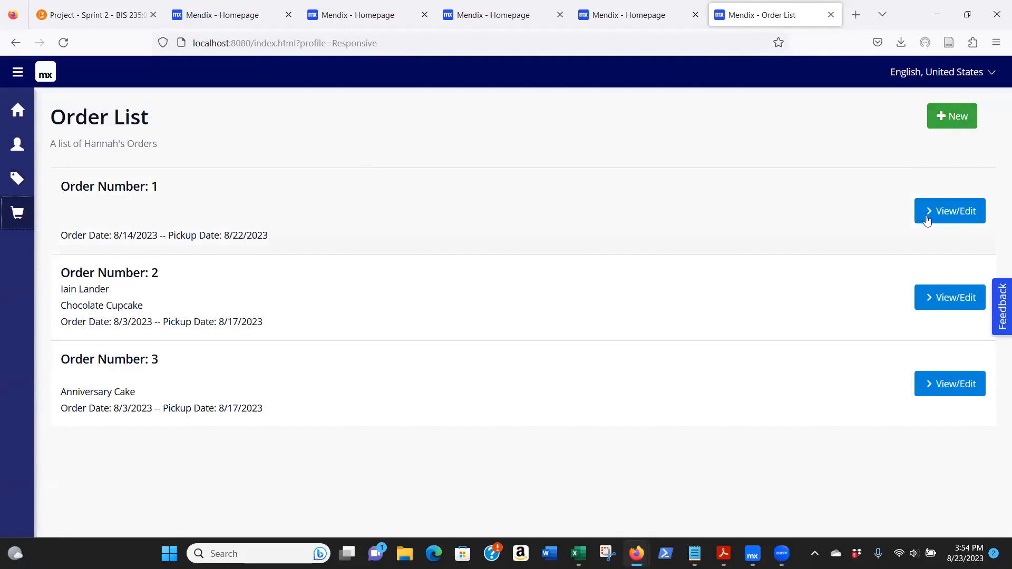
{"action": "left_click", "coordinate": [957, 215]}
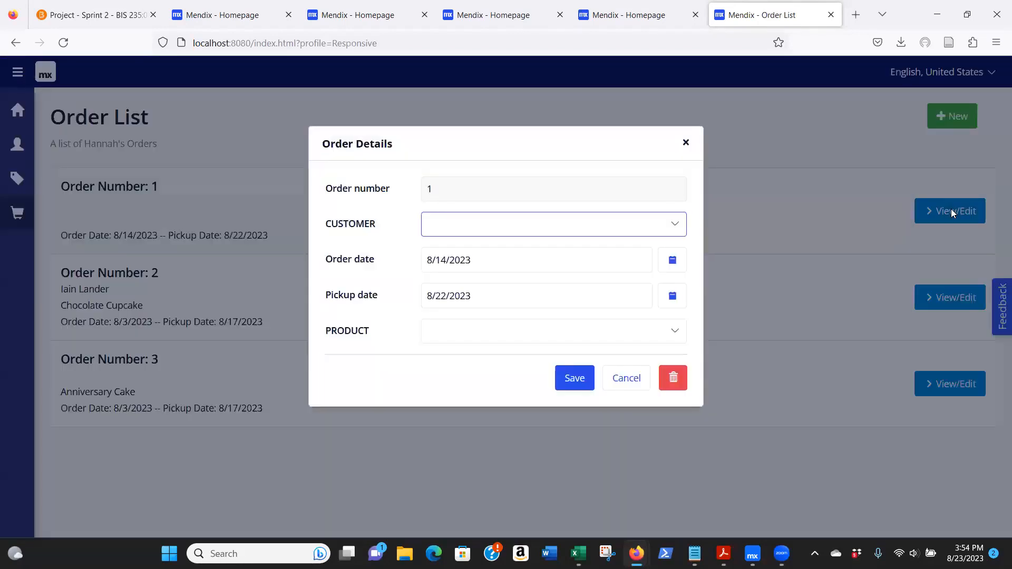
{"action": "left_click", "coordinate": [479, 228]}
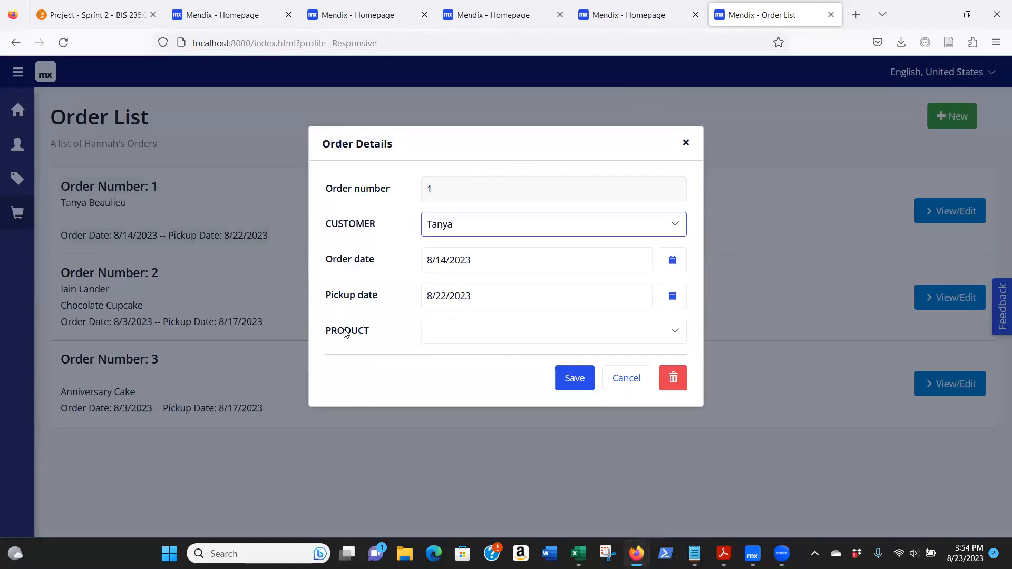
{"action": "left_click", "coordinate": [440, 337]}
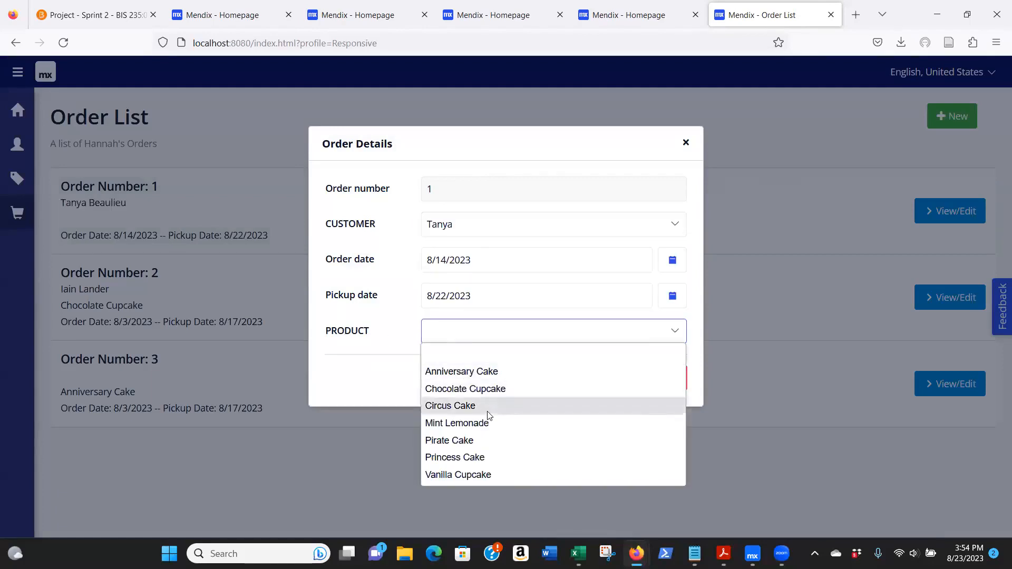
{"action": "left_click", "coordinate": [488, 458]}
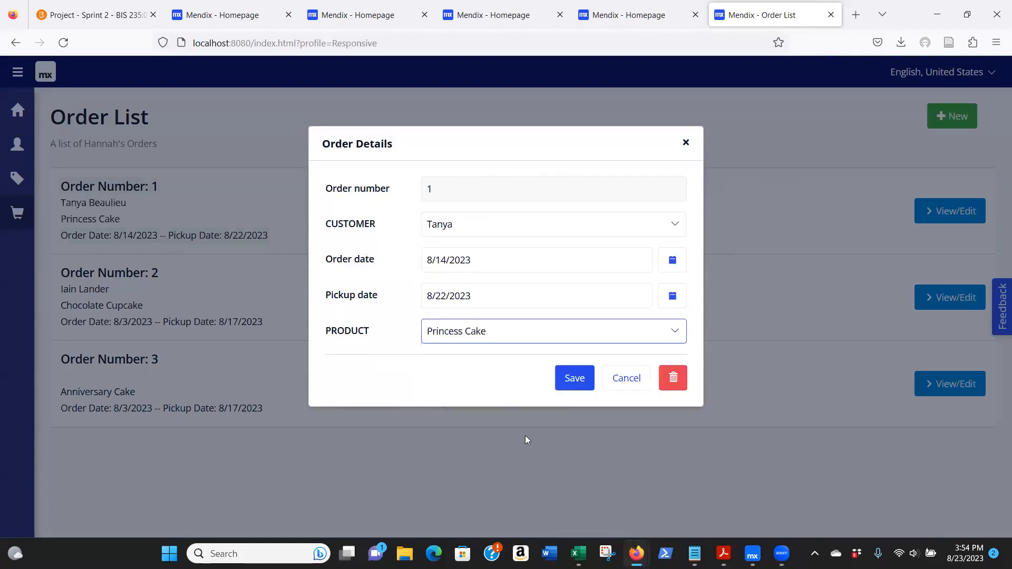
{"action": "left_click", "coordinate": [575, 378]}
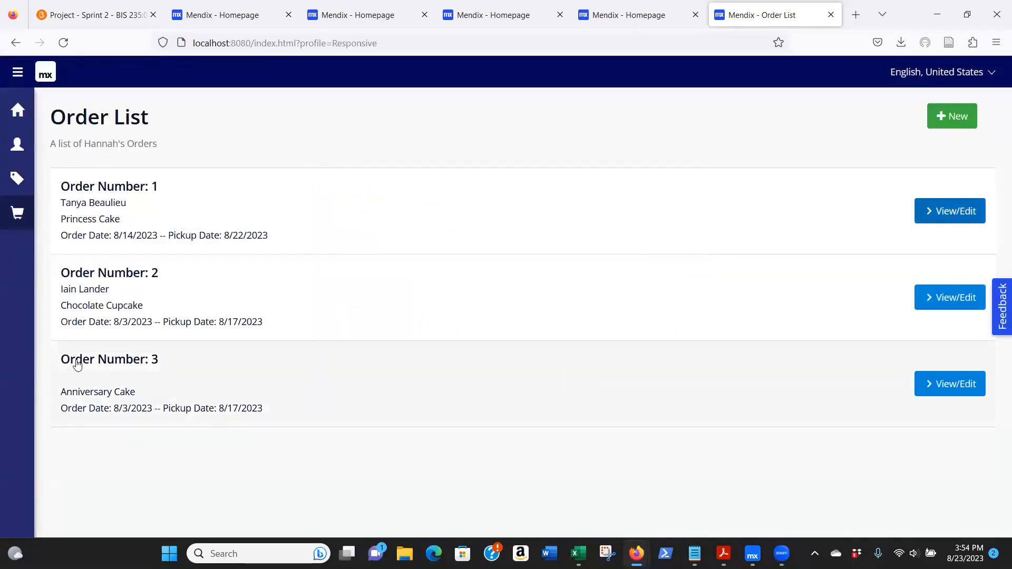
- Assign the newly added customer to the Anniversary Cake order and save it
{"action": "left_click", "coordinate": [947, 385]}
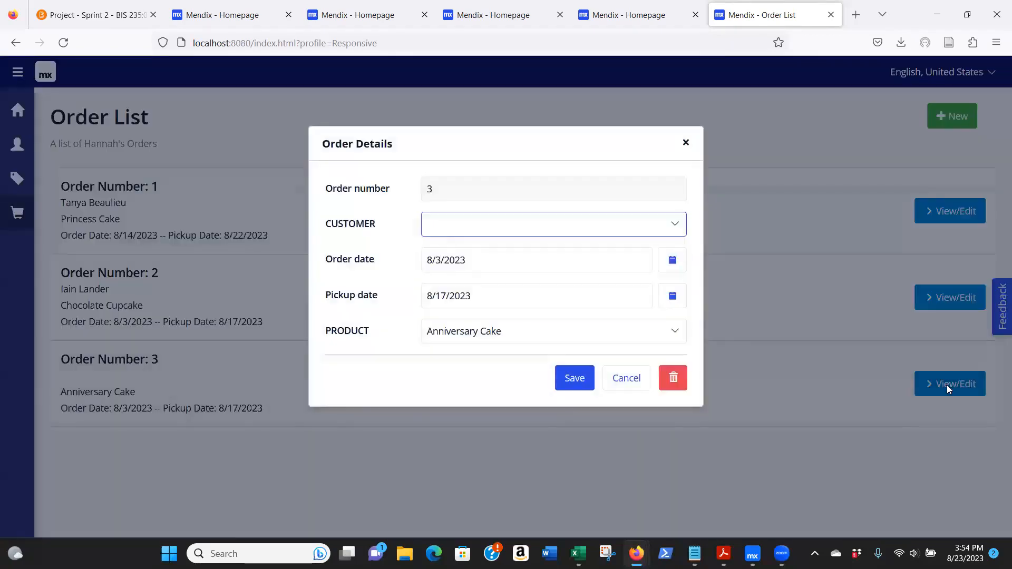
{"action": "left_click", "coordinate": [573, 380]}
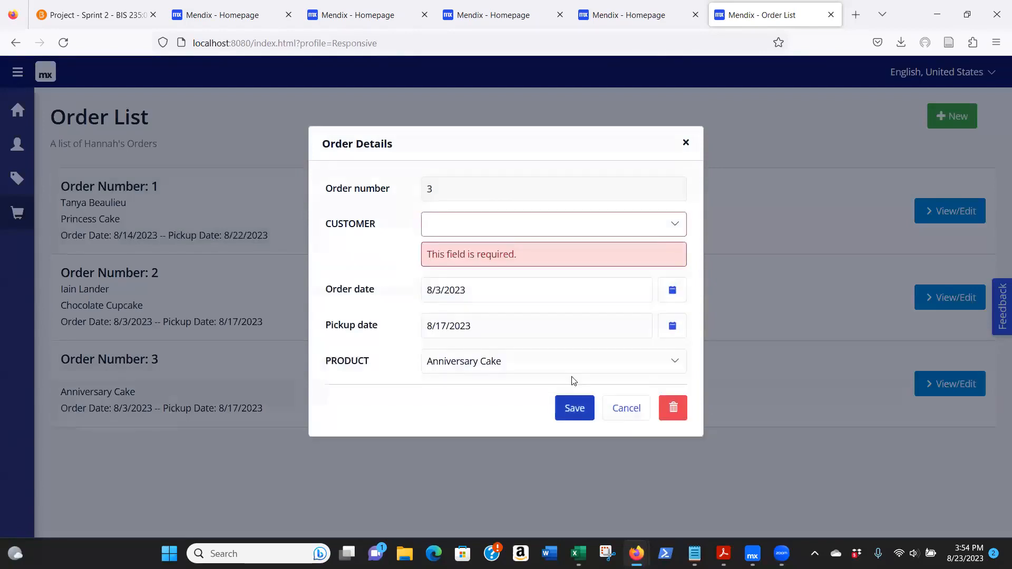
{"action": "left_click", "coordinate": [501, 228]}
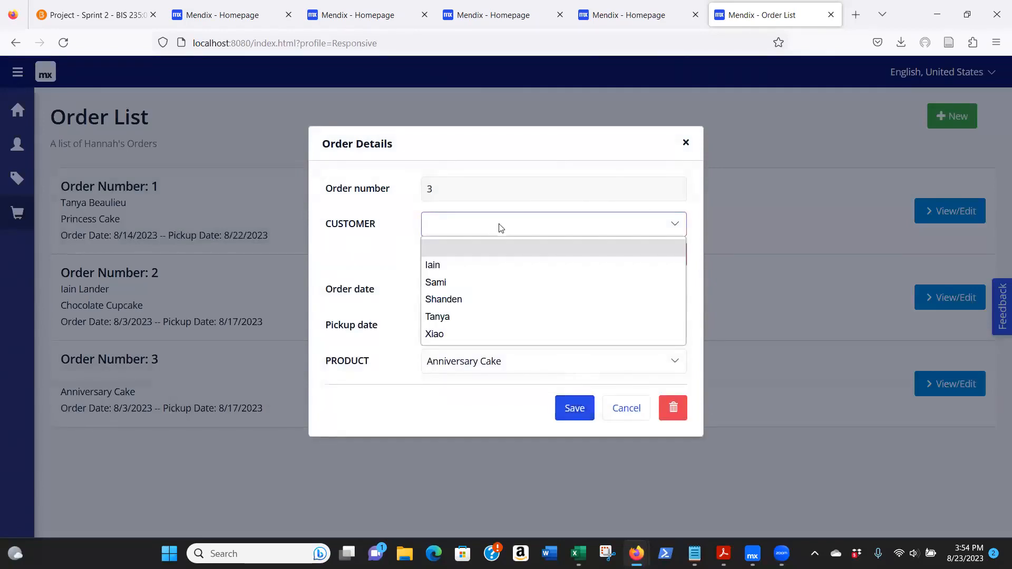
{"action": "left_click", "coordinate": [437, 315]}
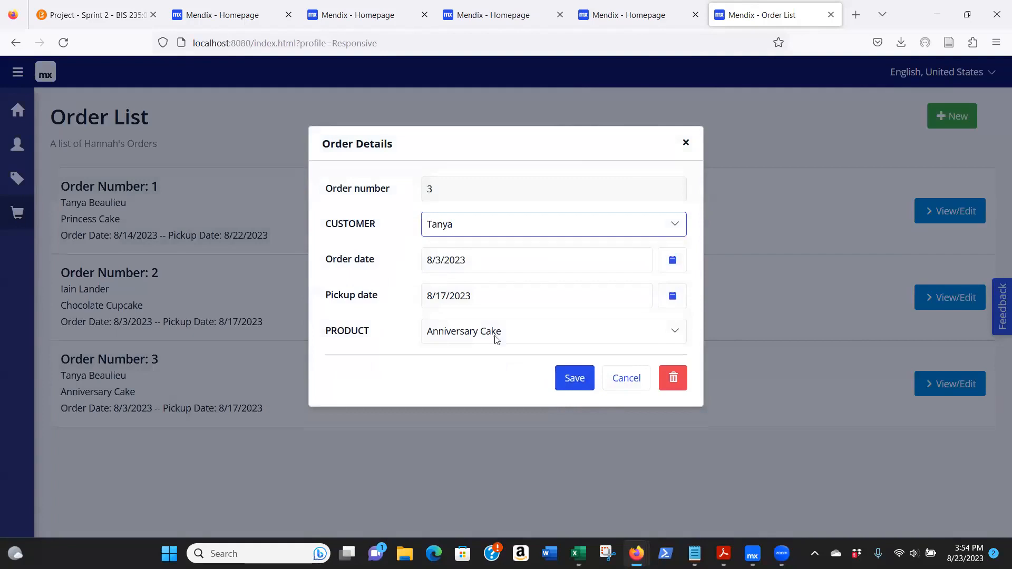
{"action": "left_click", "coordinate": [576, 381]}
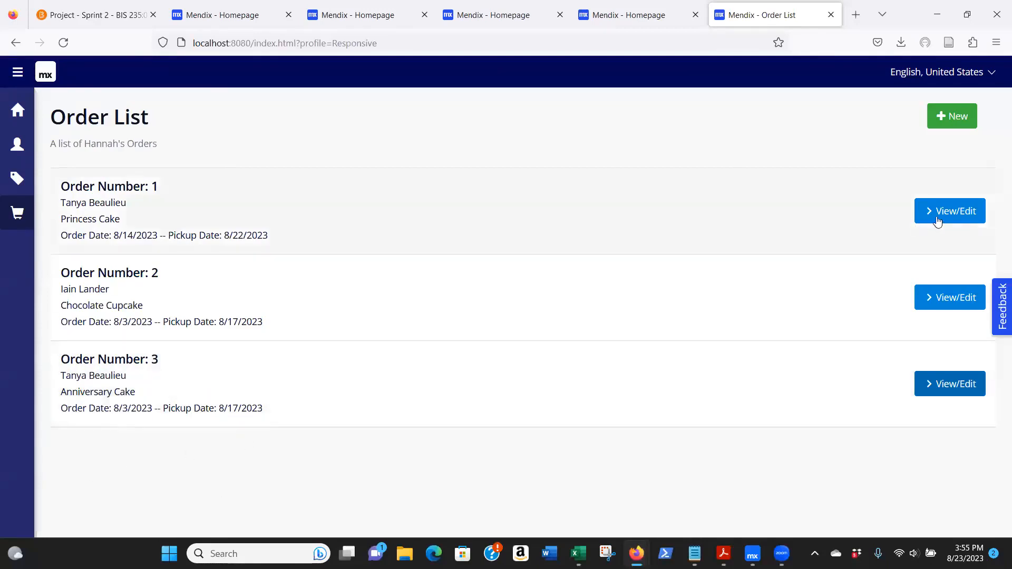
{"action": "left_click", "coordinate": [971, 383]}
{"action": "left_click", "coordinate": [626, 378]}
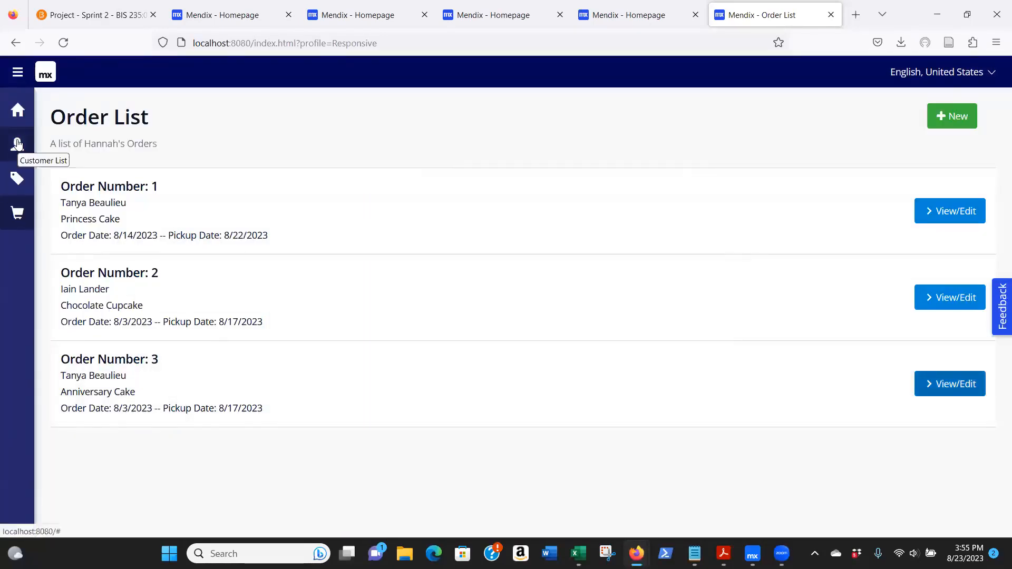
- Test the delete rule by trying to delete the newly added customer from the customer list, and close the customer details without saving
{"action": "left_click", "coordinate": [18, 144]}
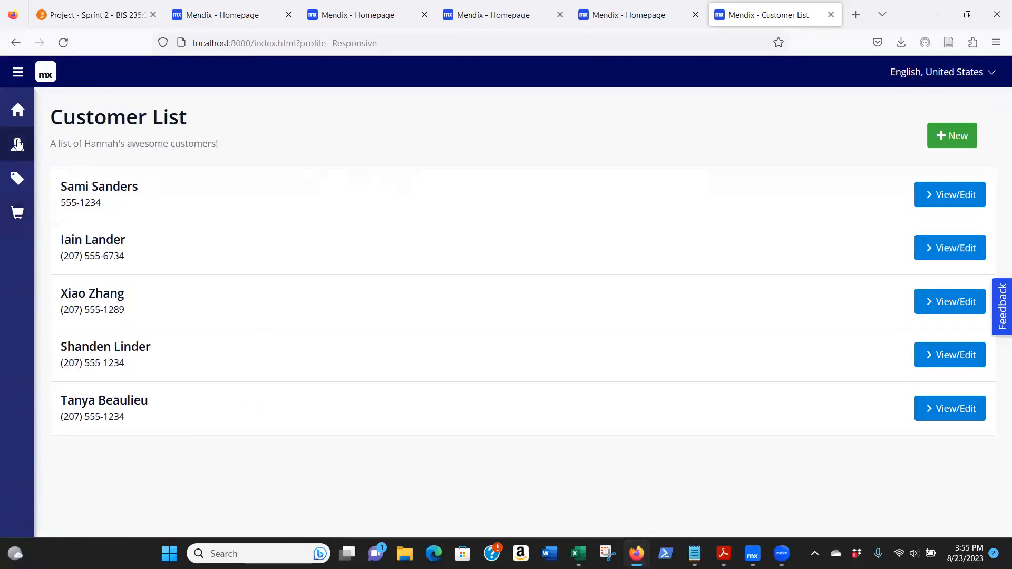
{"action": "left_click", "coordinate": [958, 410]}
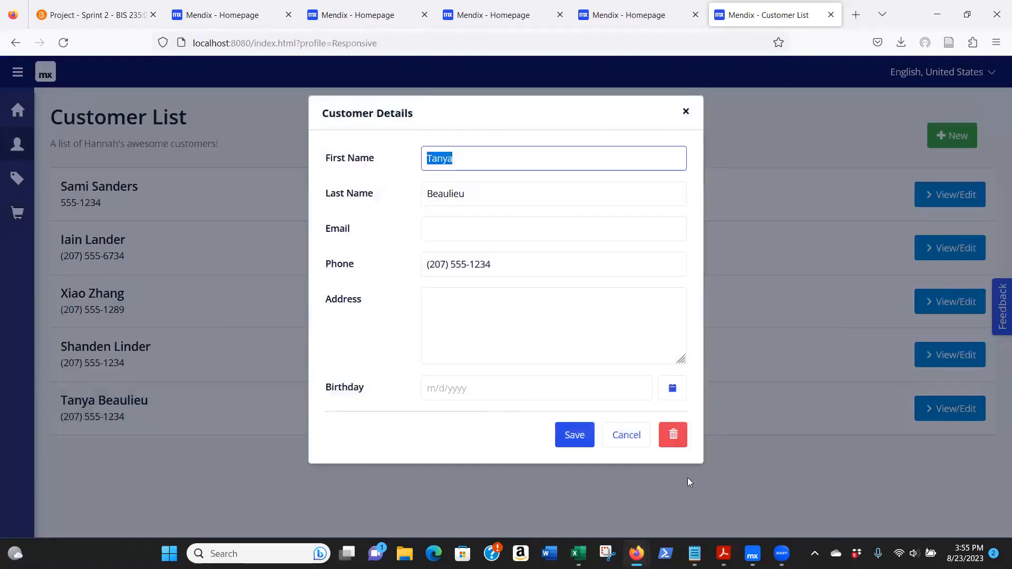
{"action": "left_click", "coordinate": [676, 436]}
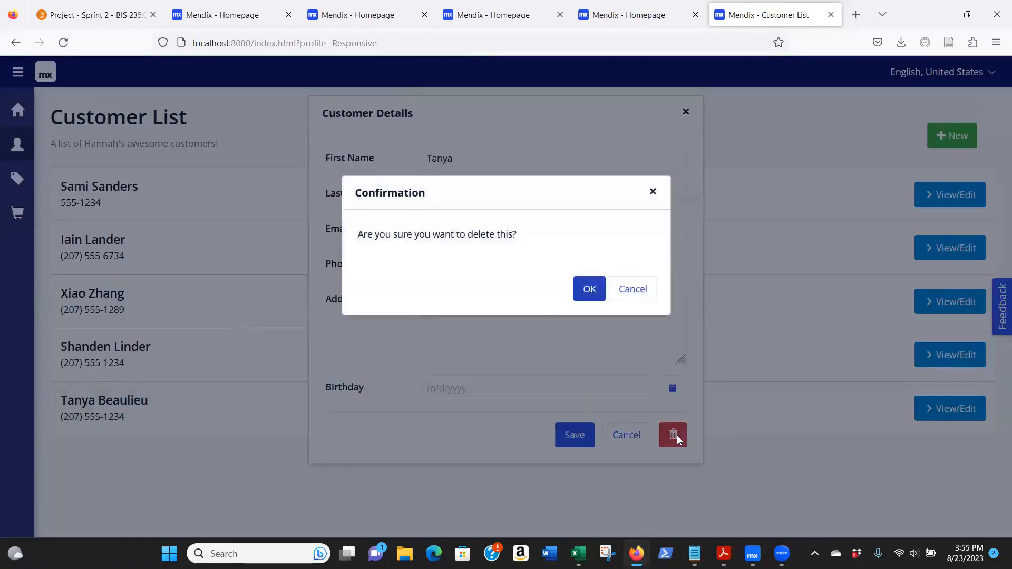
{"action": "left_click", "coordinate": [587, 290]}
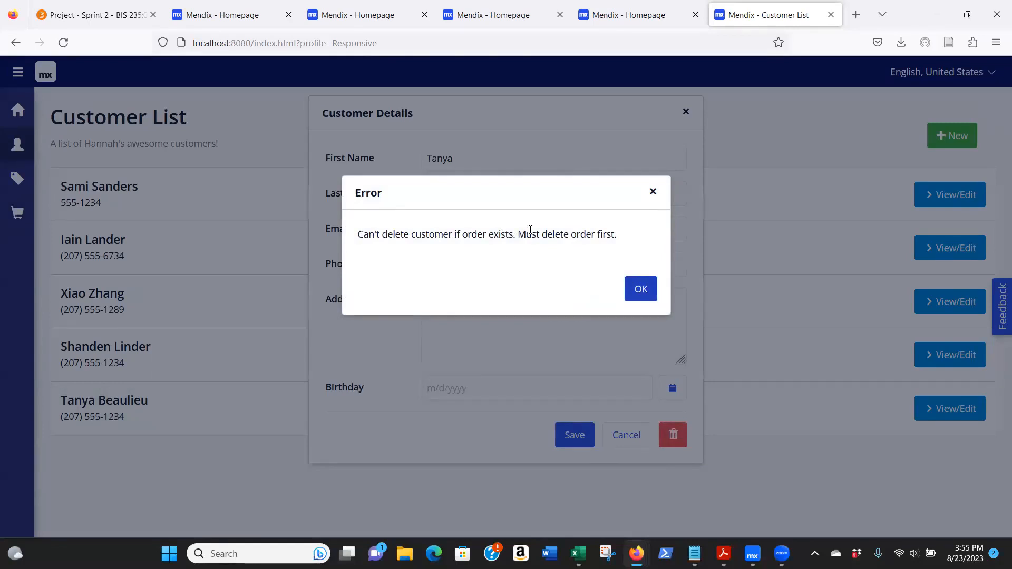
{"action": "left_click", "coordinate": [641, 291]}
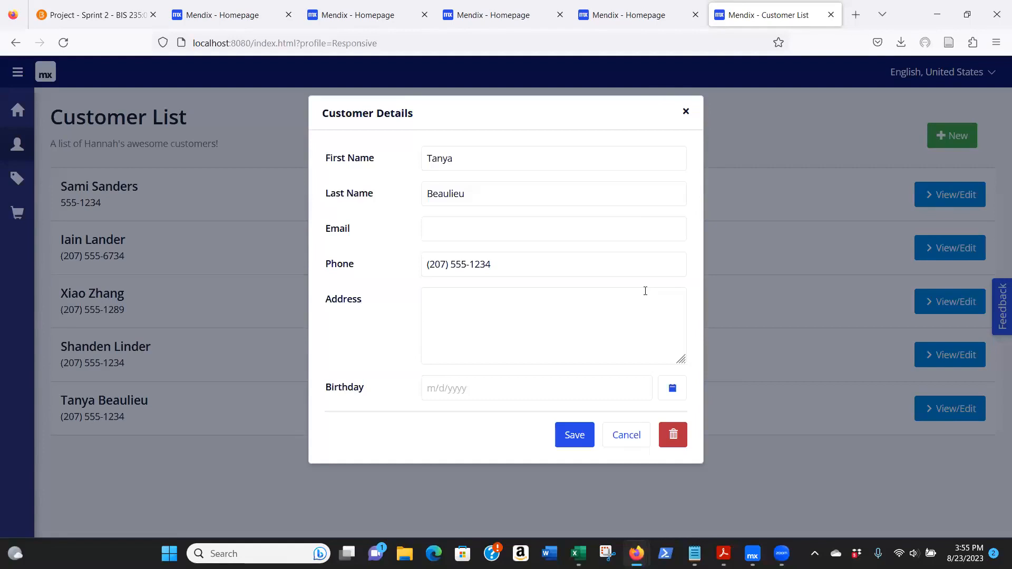
{"action": "left_click", "coordinate": [631, 437]}
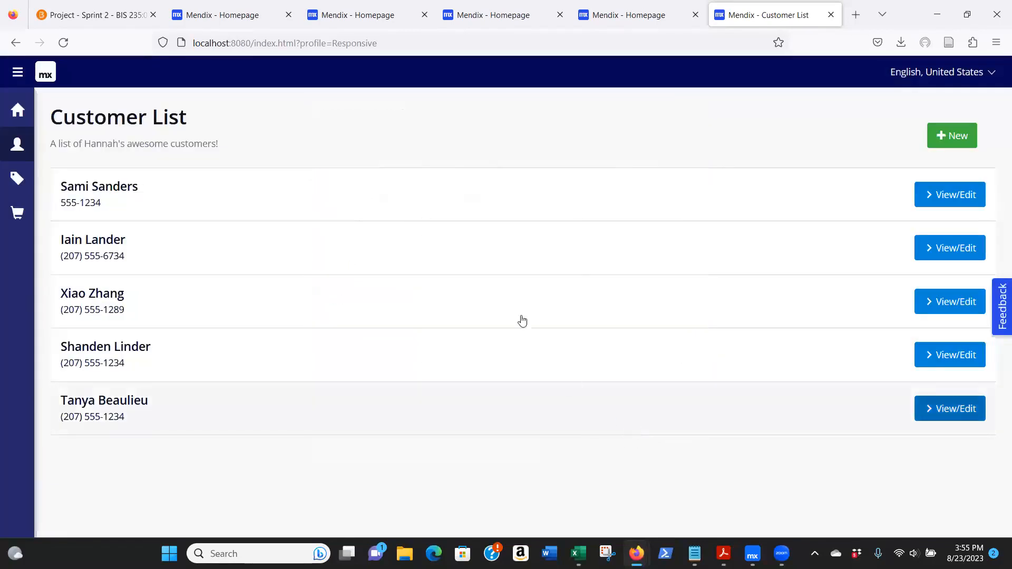
- Test the delete rule by trying to delete the Princess Cake from the full product list, and close the product details without saving
{"action": "left_click", "coordinate": [17, 178]}
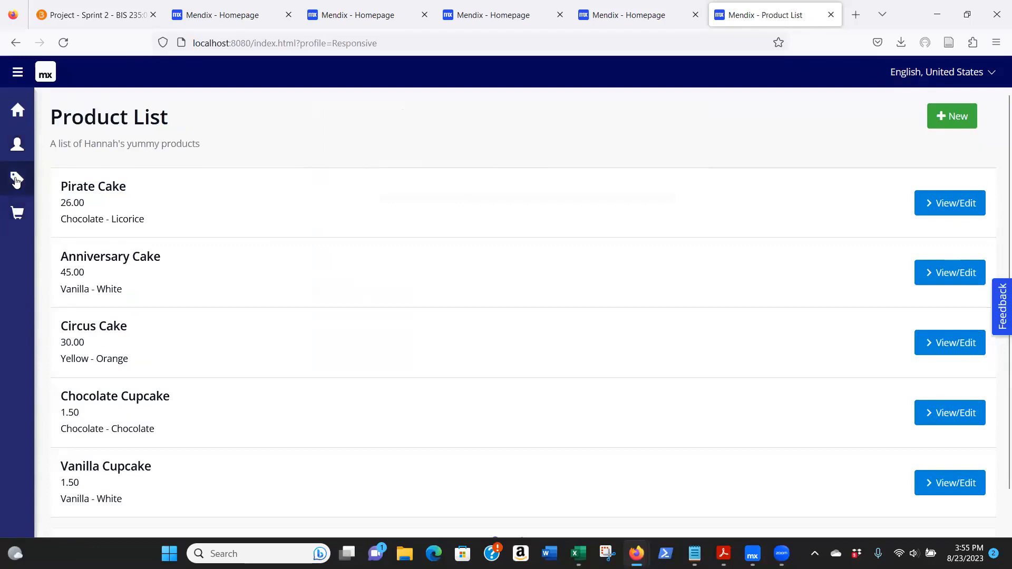
{"action": "scroll", "coordinate": [278, 323], "scroll_direction": "down", "scroll_amount": 2}
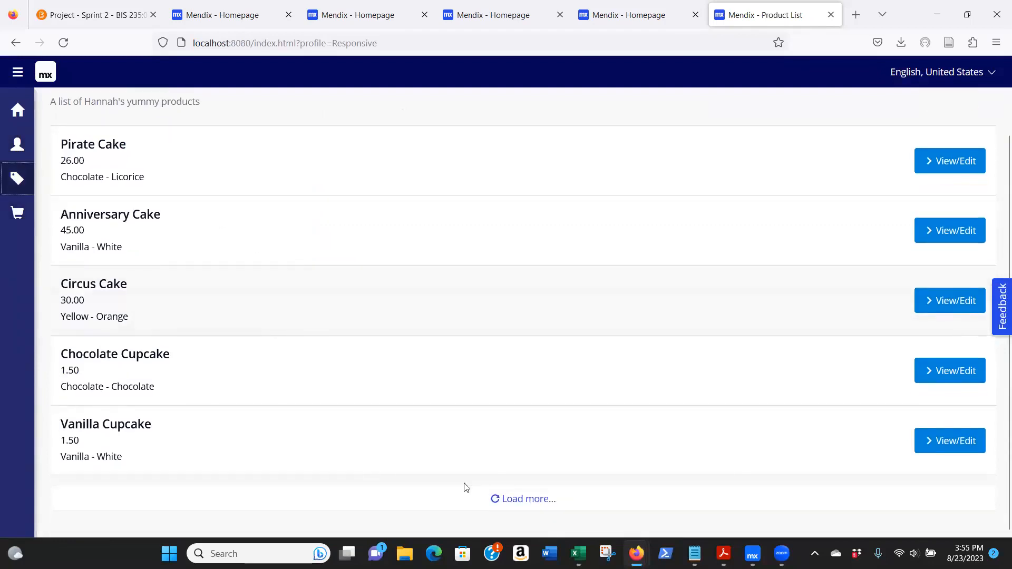
{"action": "left_click", "coordinate": [527, 499]}
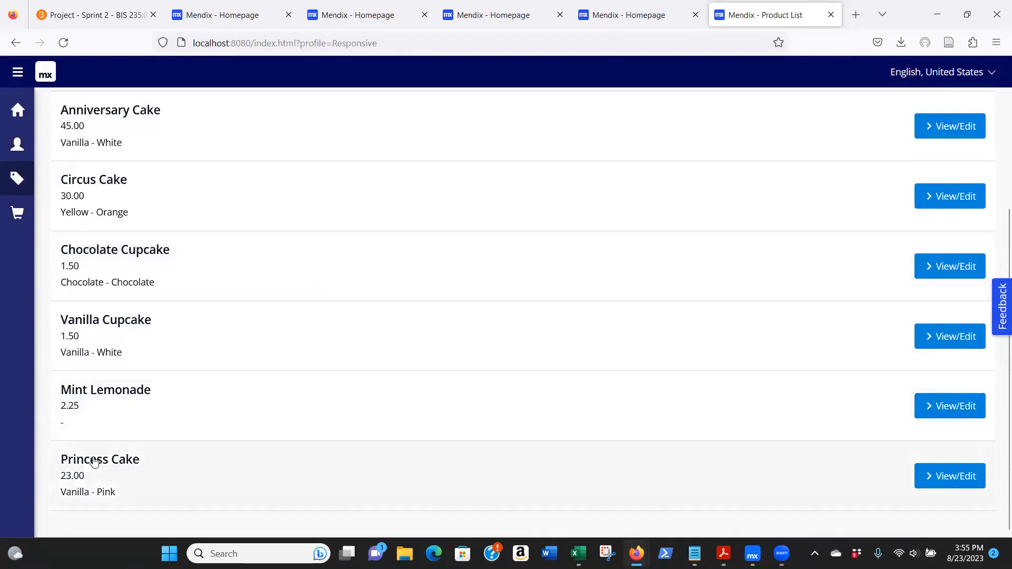
{"action": "left_click", "coordinate": [949, 478]}
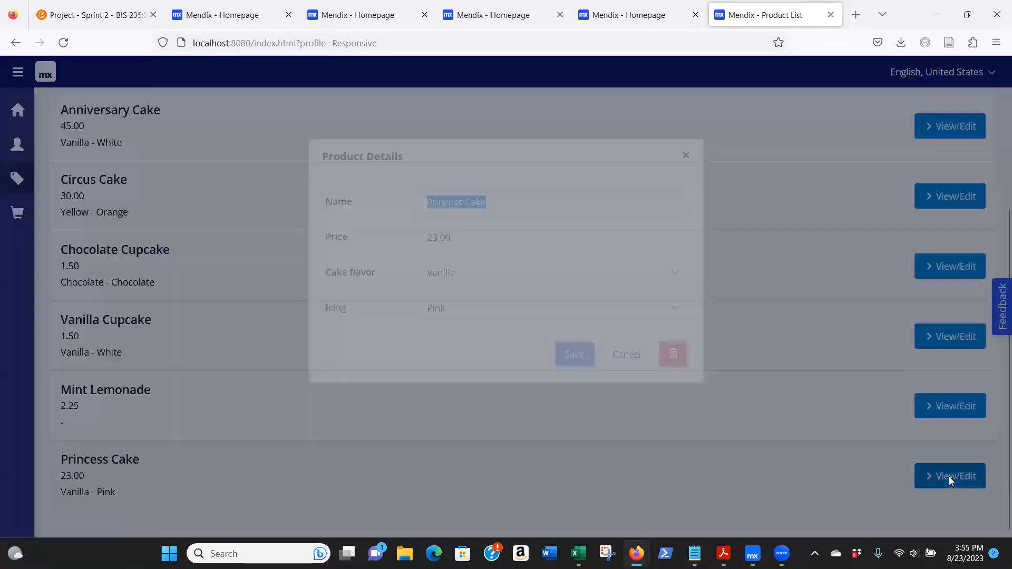
{"action": "left_click", "coordinate": [673, 354]}
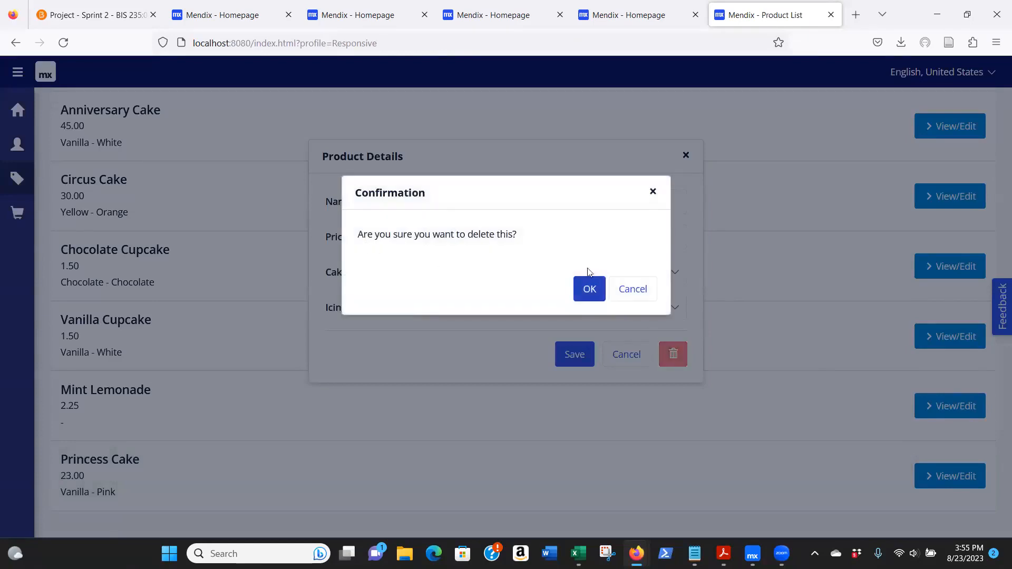
{"action": "left_click", "coordinate": [589, 289]}
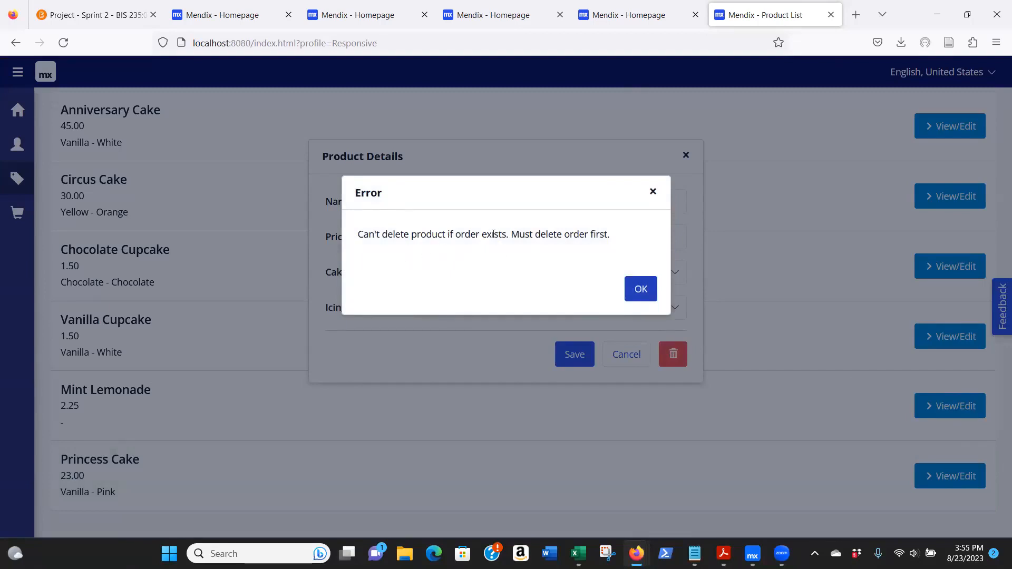
{"action": "left_click", "coordinate": [634, 289]}
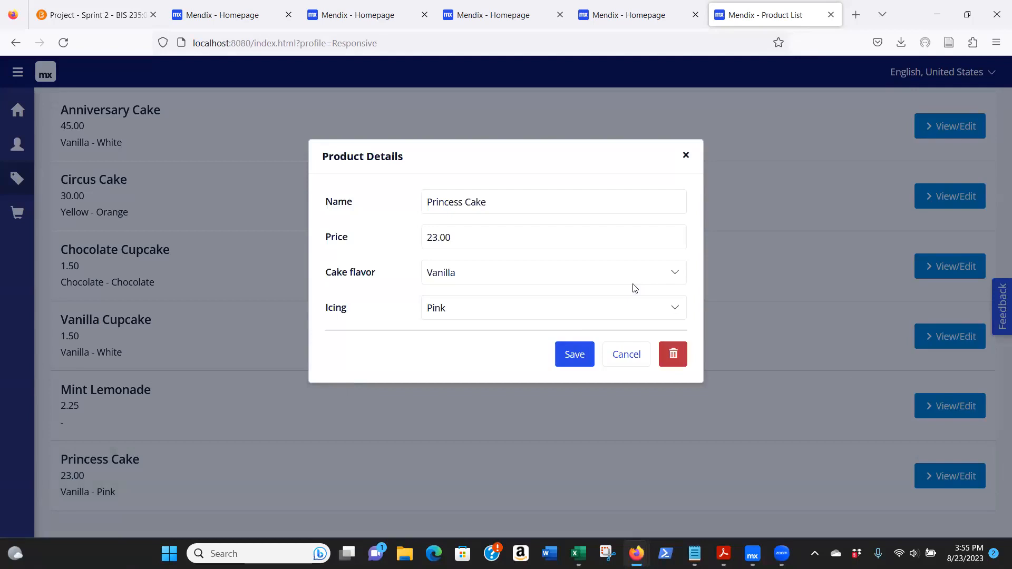
{"action": "left_click", "coordinate": [636, 352]}
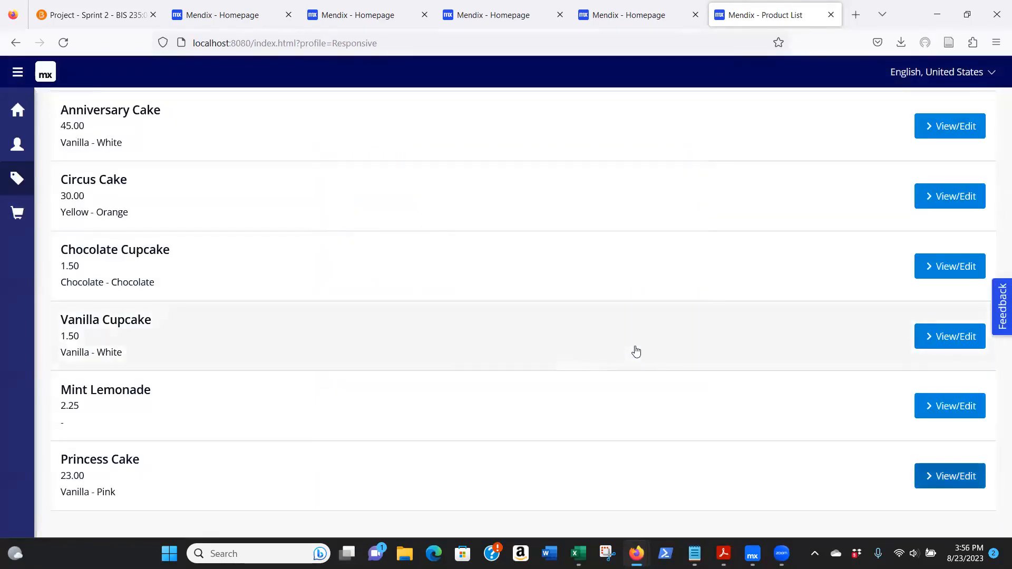